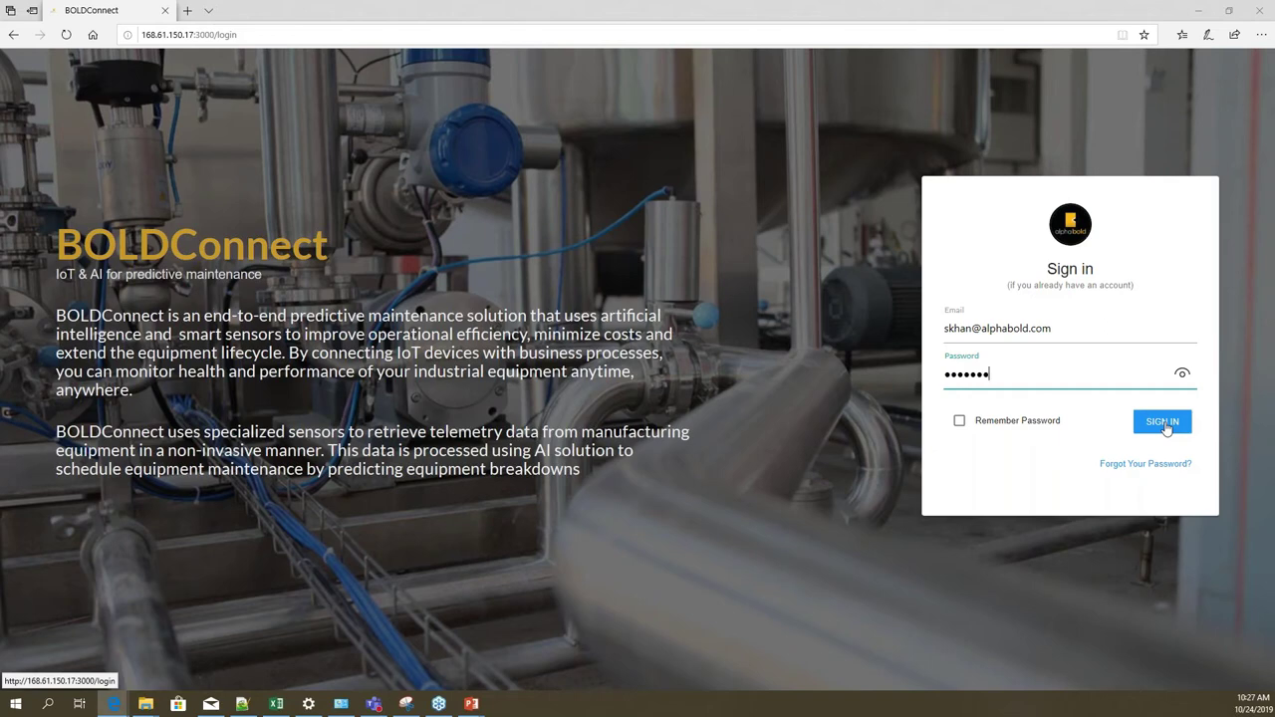
Step: Sign in to BOLDConnect and open the Bowling Green Assembly plant's ten-motor device list
left_click(1163, 423)
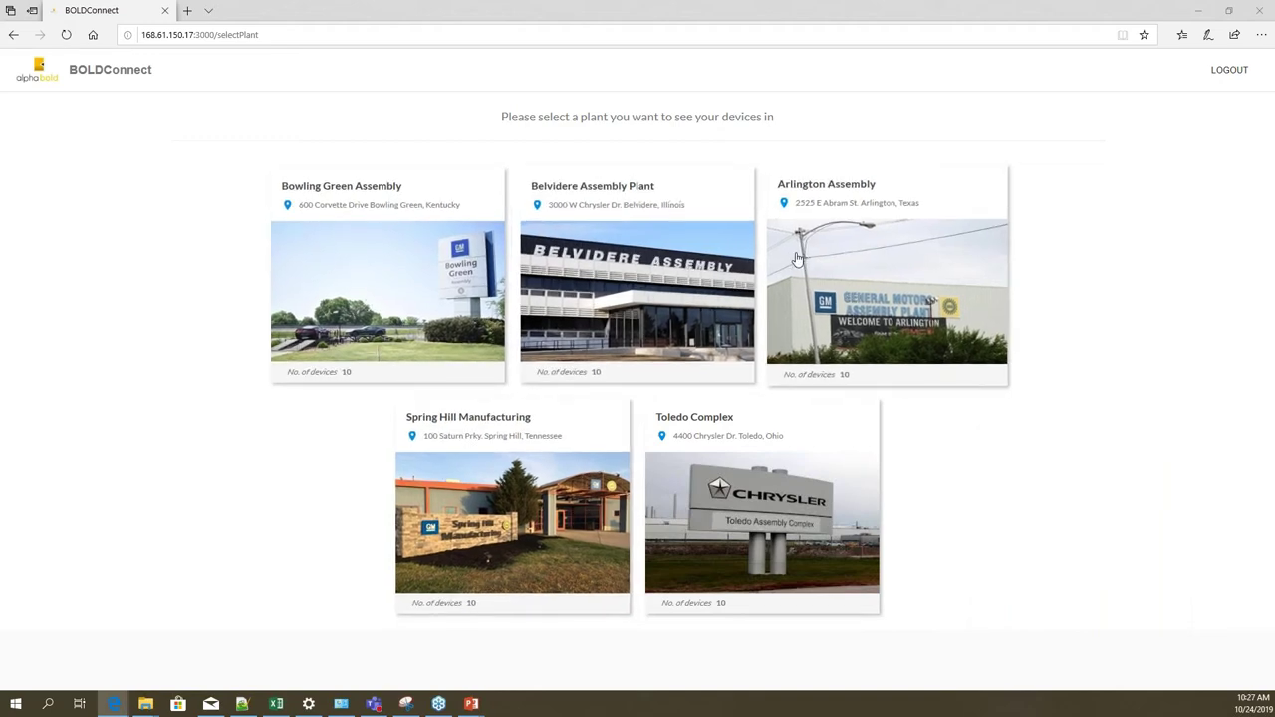
left_click(391, 257)
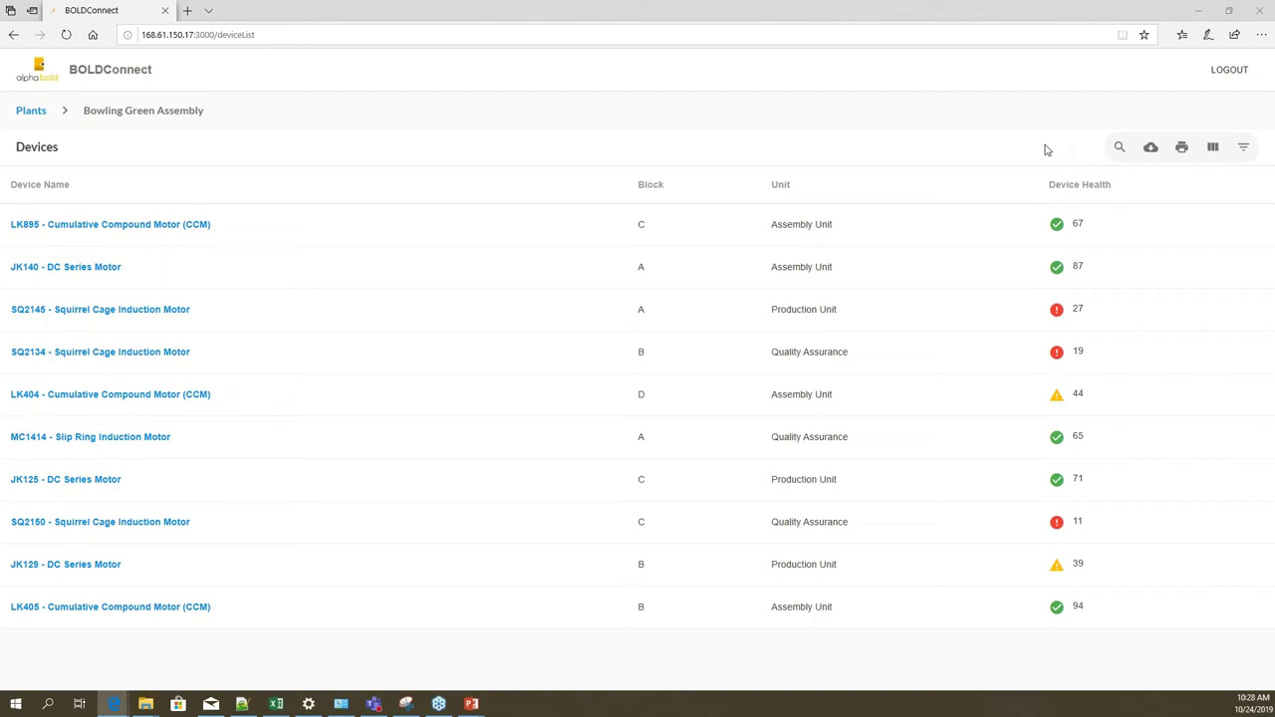
left_click(1115, 148)
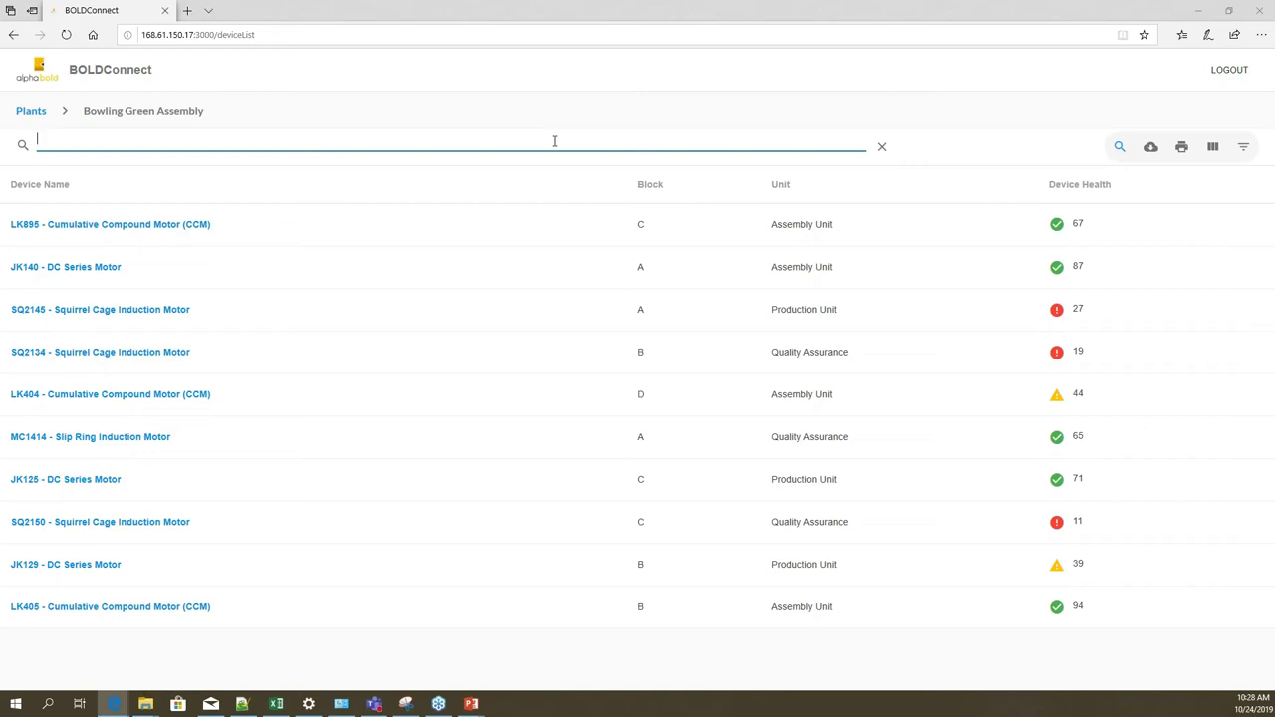
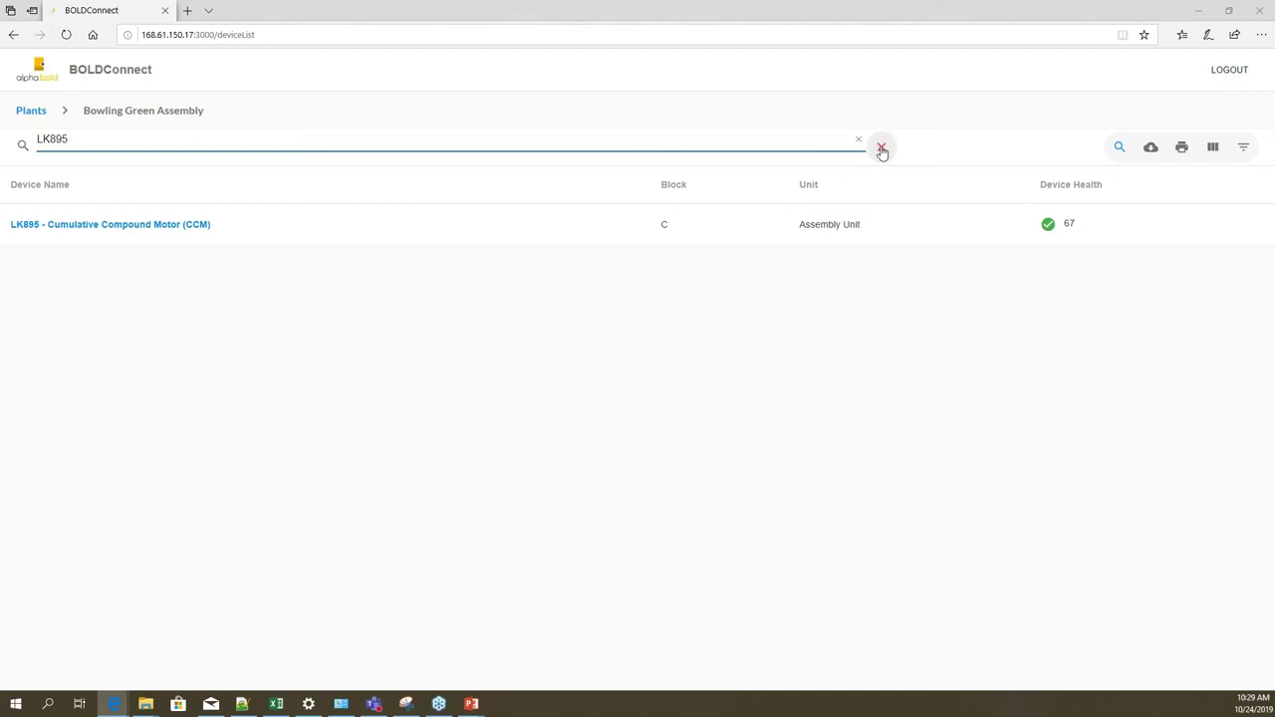
left_click(881, 146)
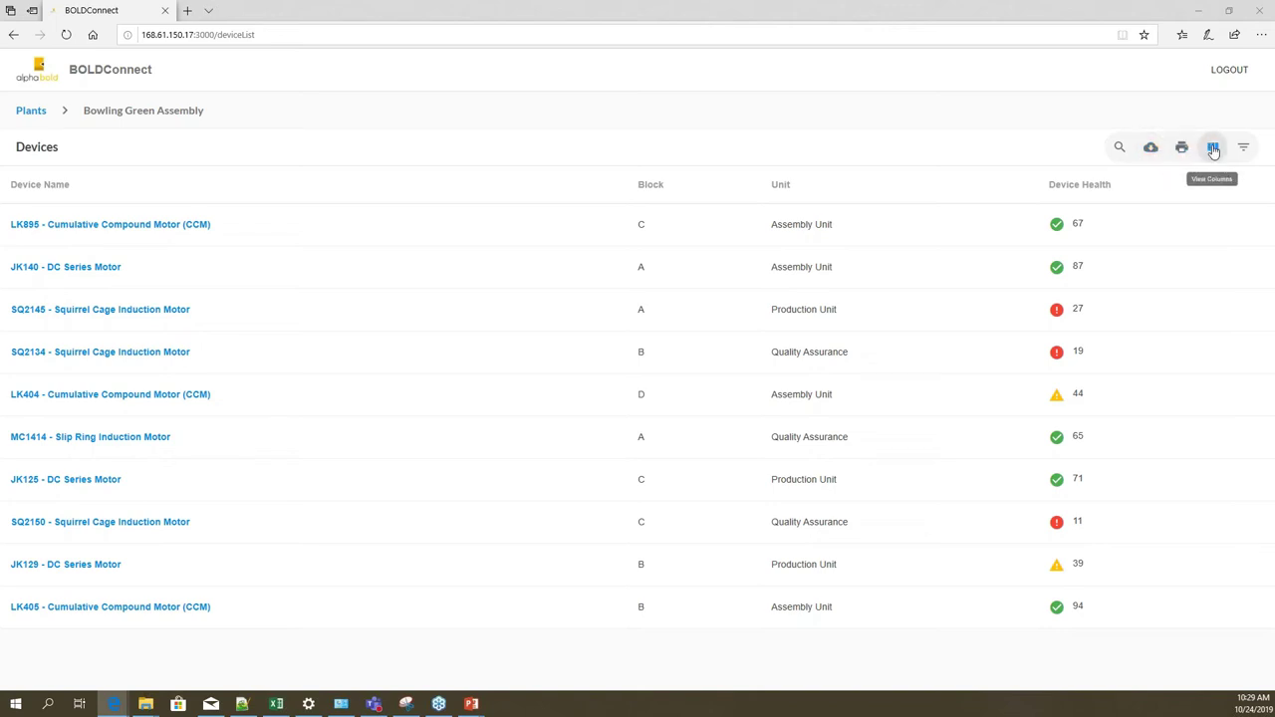
Step: Hide and then restore the Device Name column through View Columns
left_click(1214, 150)
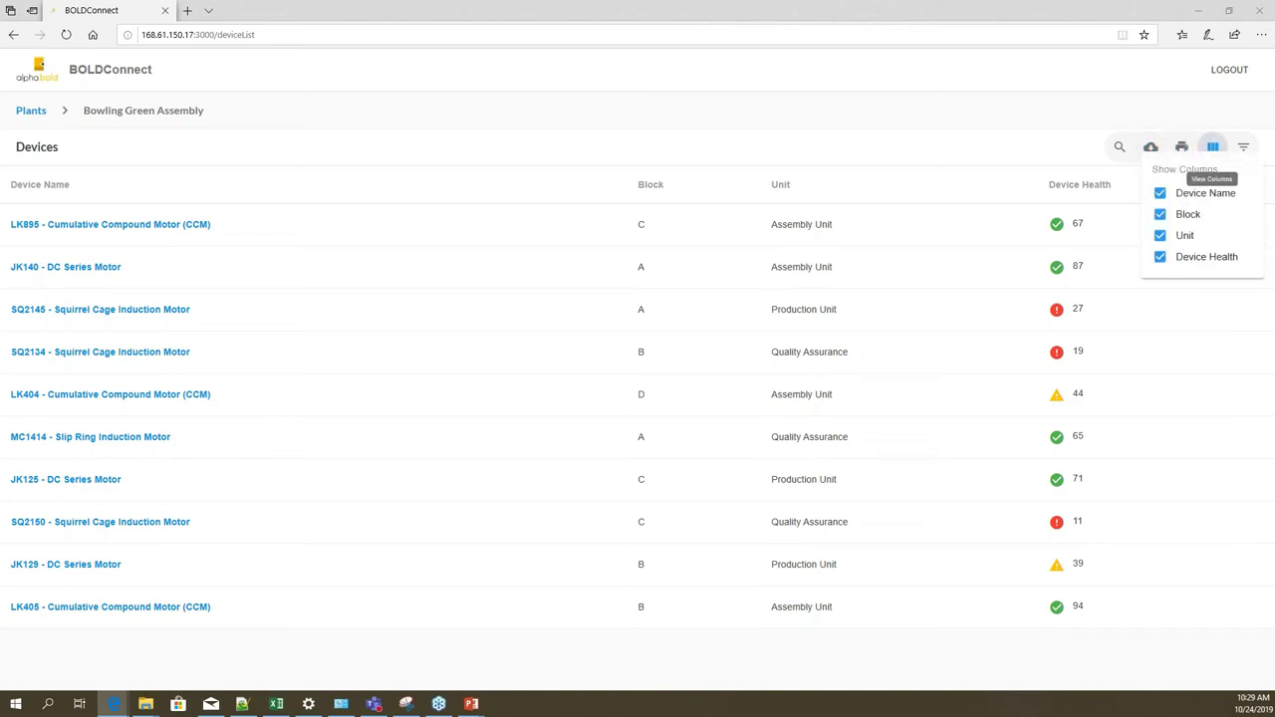
left_click(1161, 194)
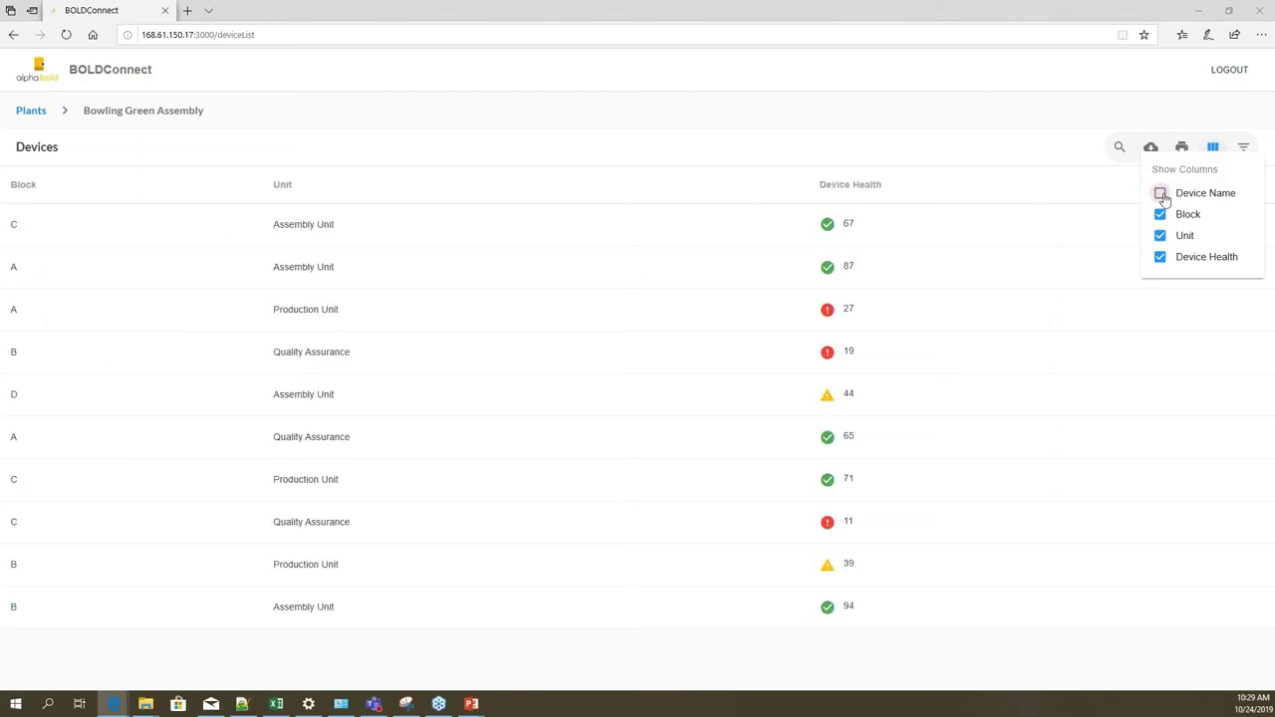
left_click(1161, 194)
left_click(1247, 148)
Step: Filter the table to JK125 - DC Series Motor, then remove that filter to show all motors
left_click(1244, 149)
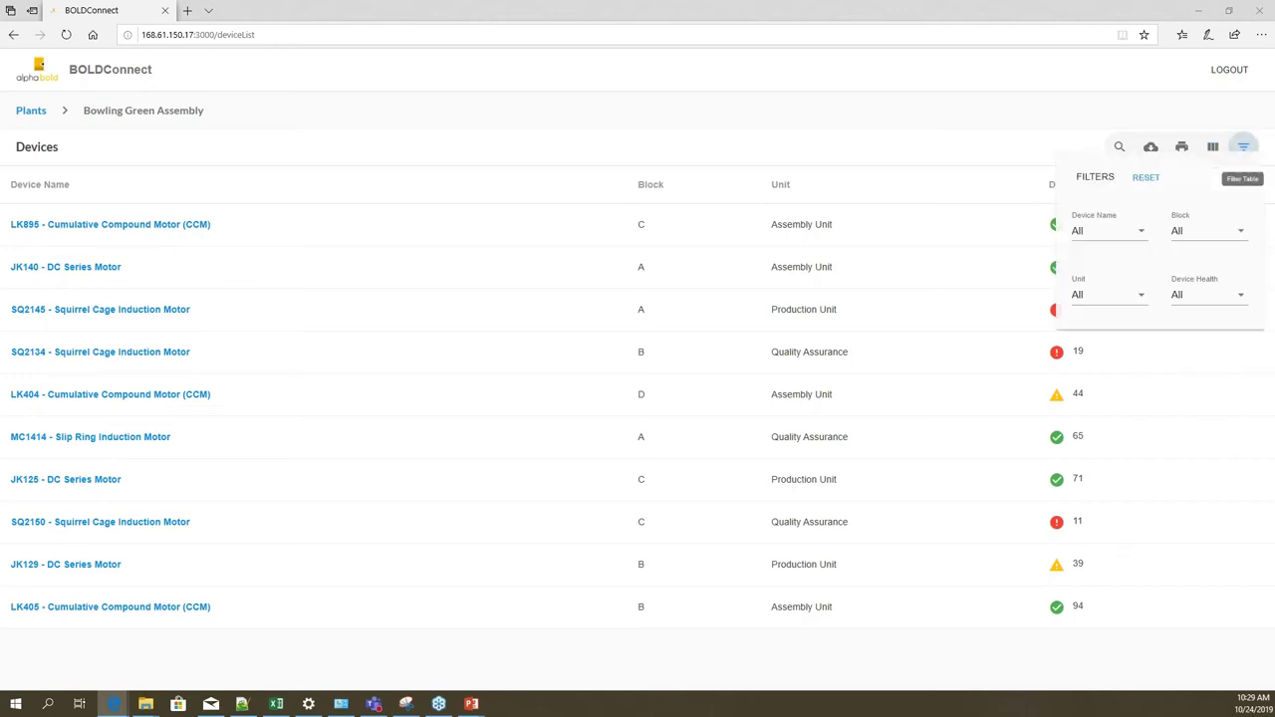
left_click(1136, 230)
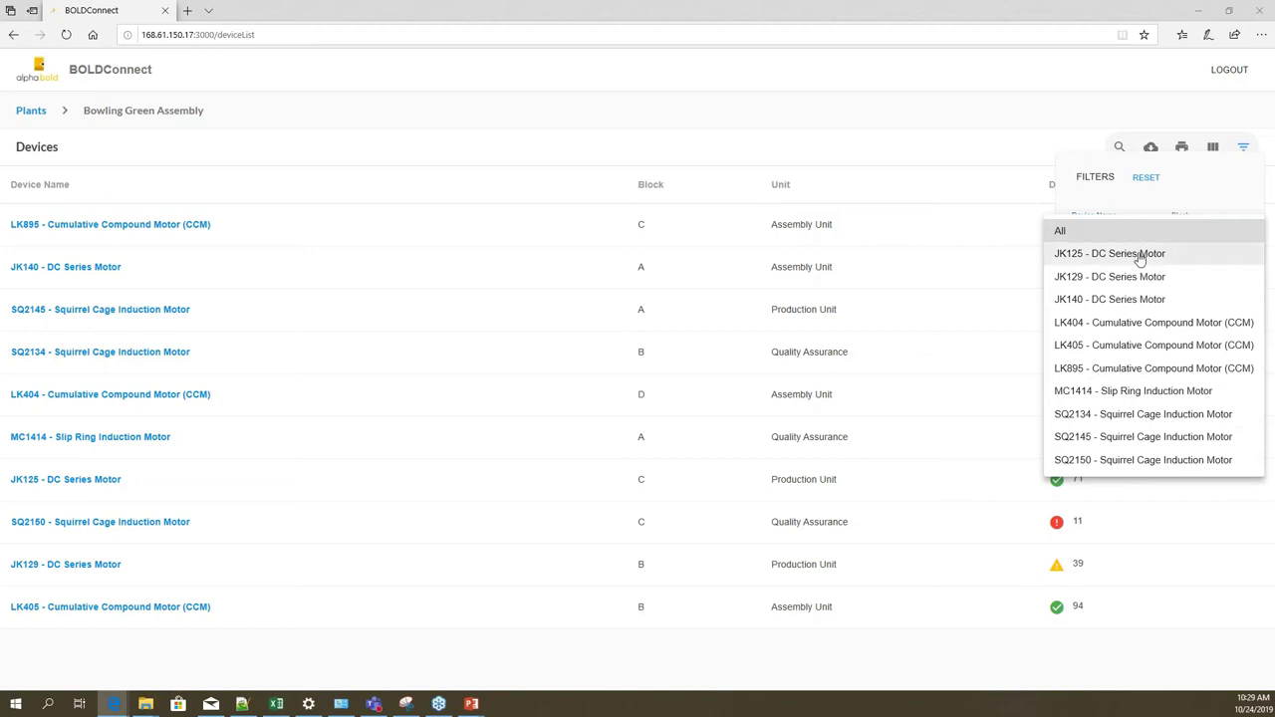
left_click(1141, 255)
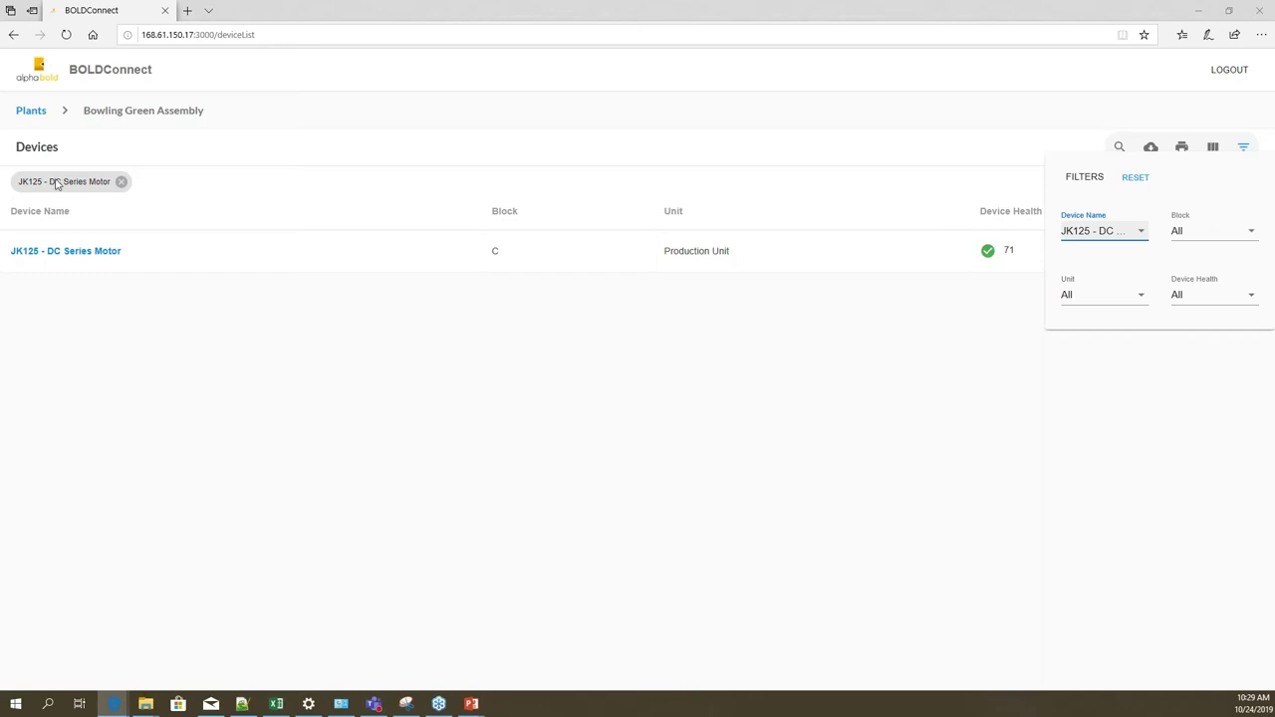
left_click(120, 184)
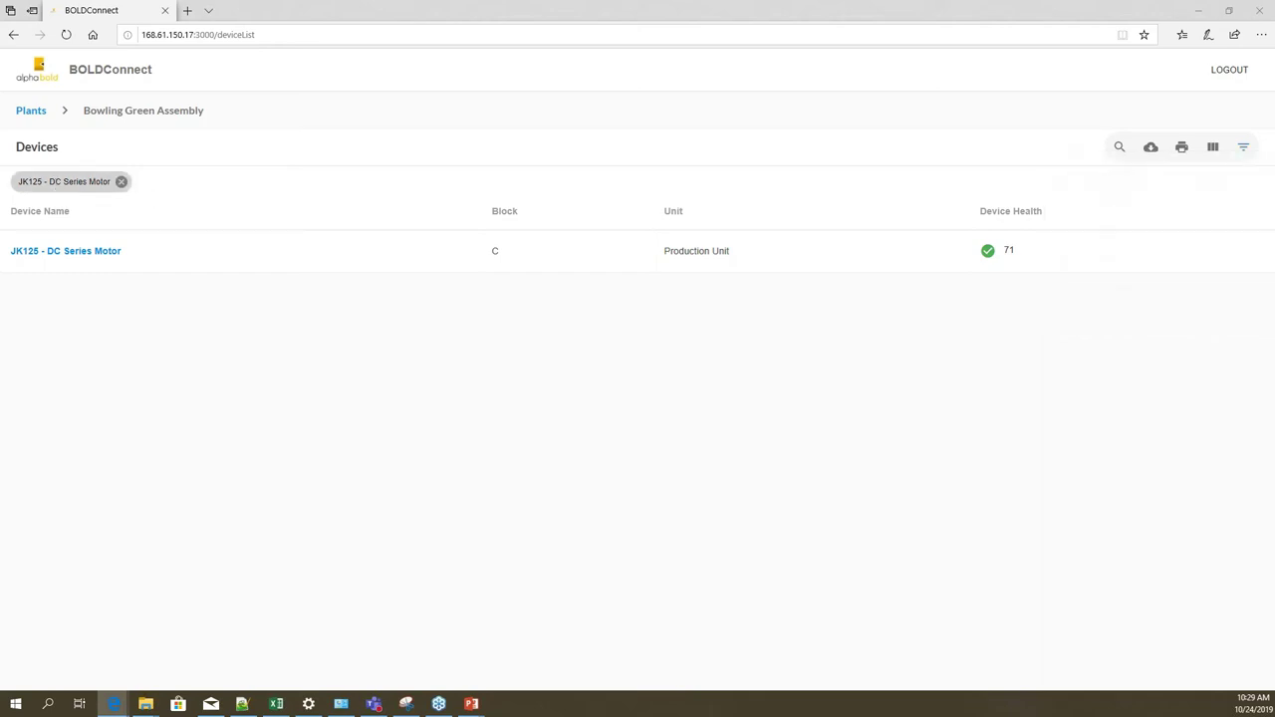
triple_click(121, 186)
left_click(121, 183)
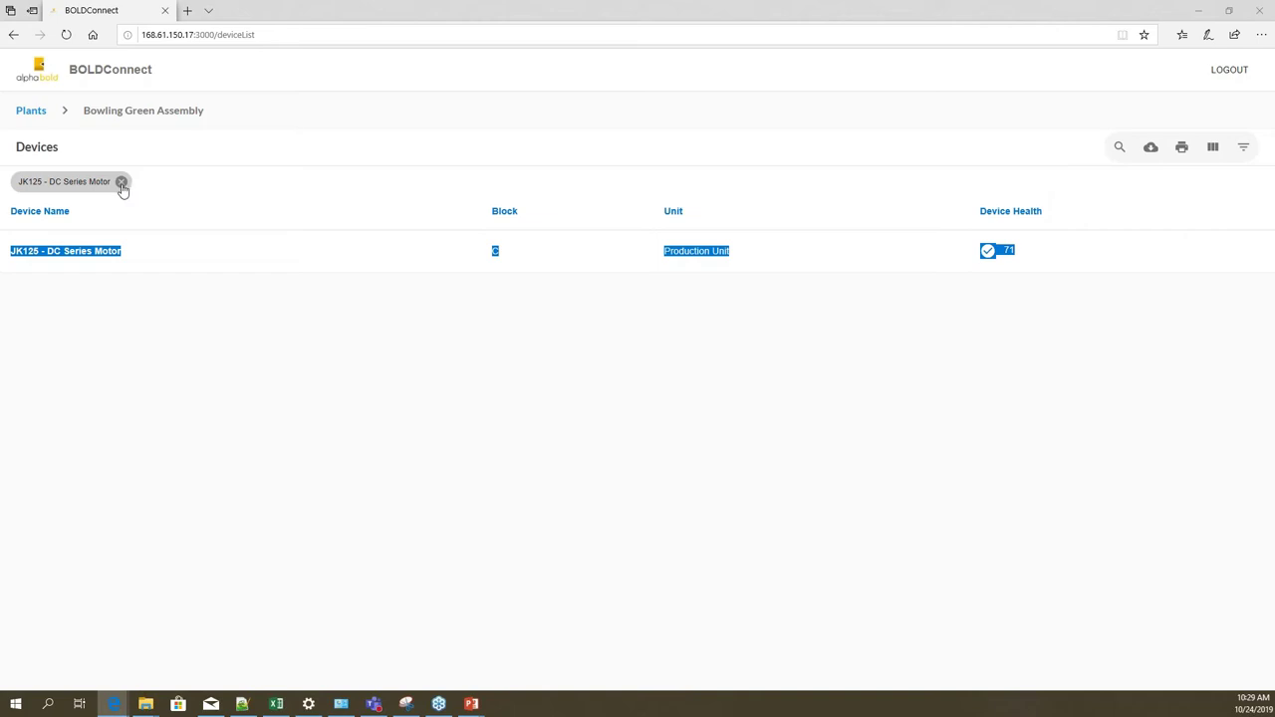
Step: Sort the device list by Device Name descending, putting SQ2150 first
left_click(164, 194)
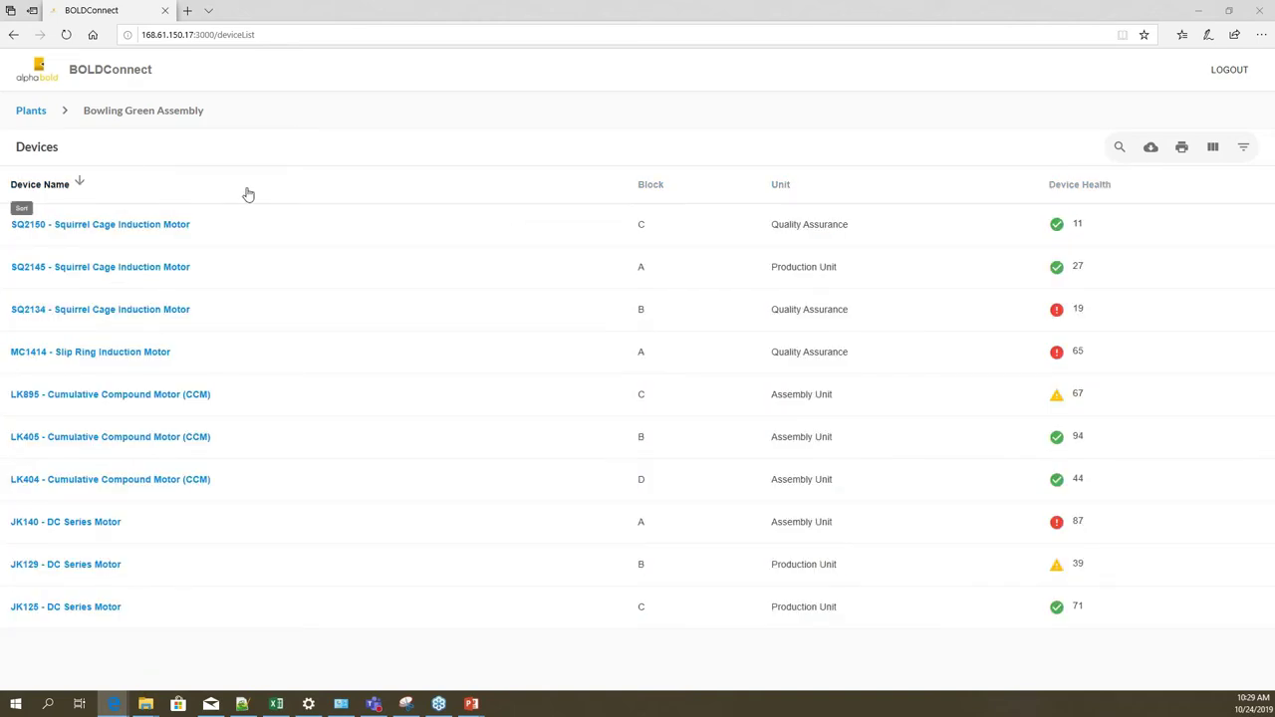
left_click(79, 185)
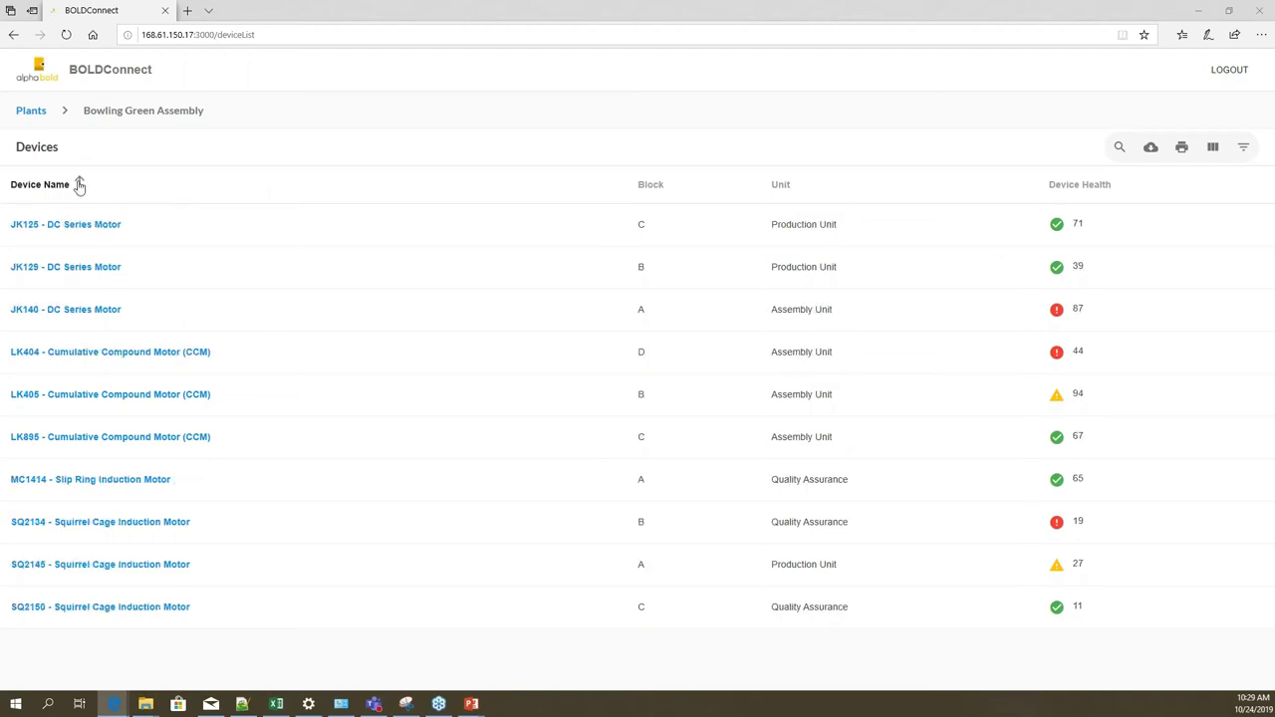
left_click(80, 185)
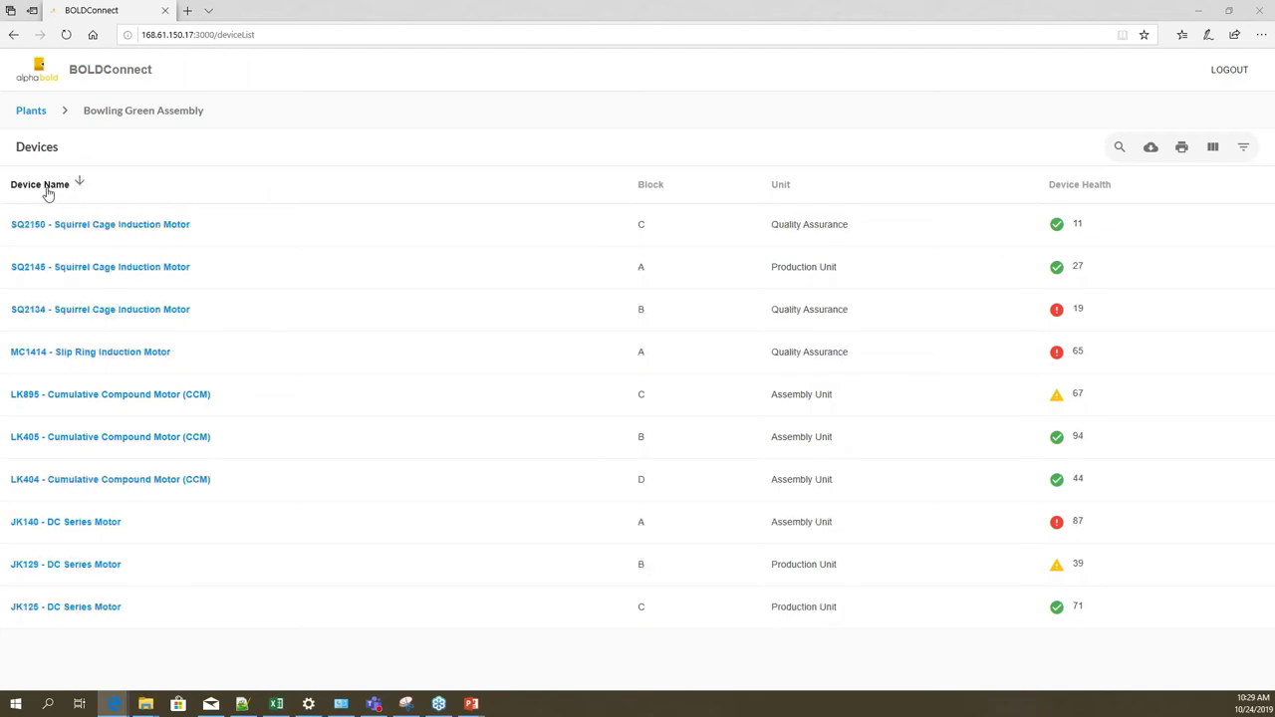
Step: Open the SQ2150 Squirrel Cage Induction Motor dashboard and replay its Amplitude by Date Time chart
left_click(139, 225)
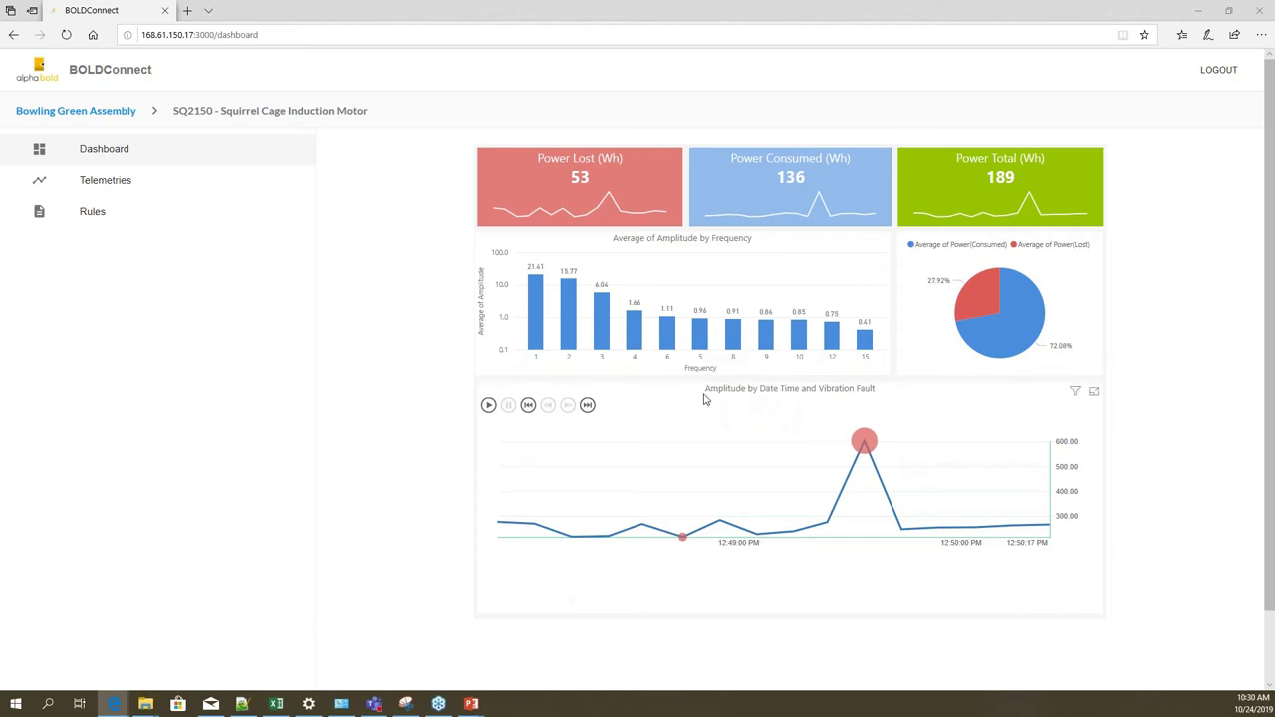
left_click(489, 409)
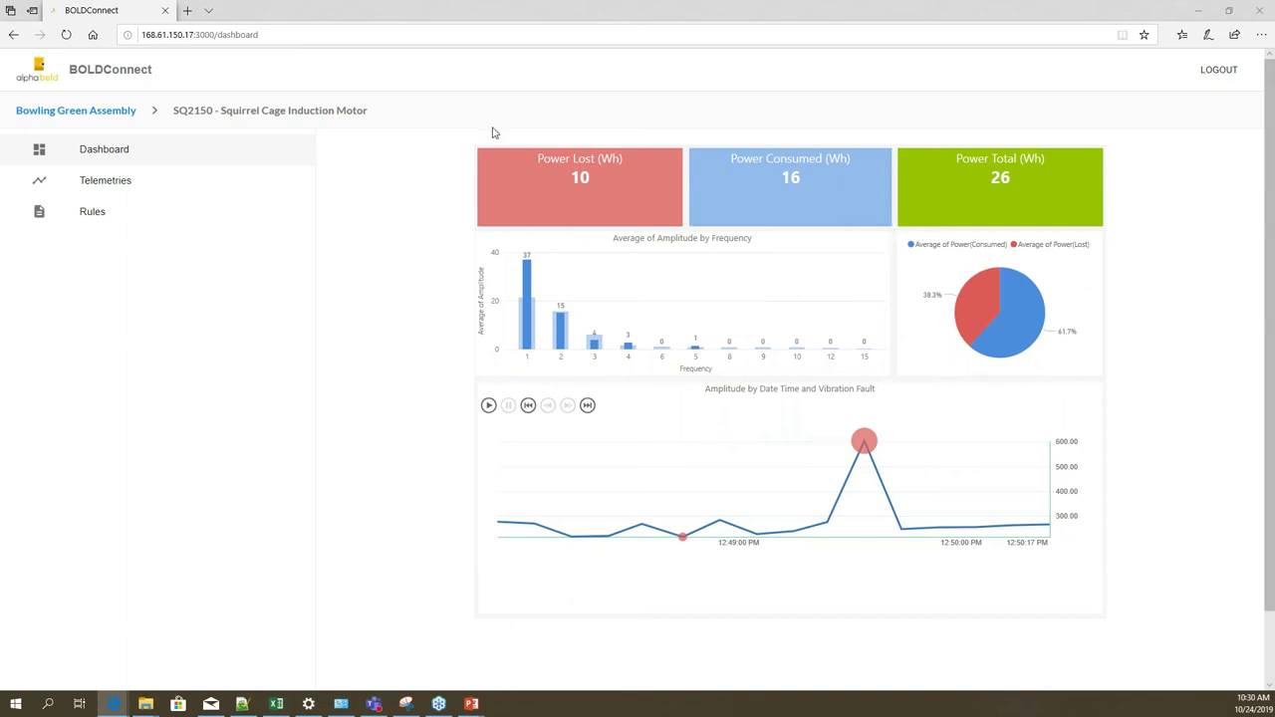
Step: Review the SQ2150 motor's Temperature chart and its Current charts under Telemetries
left_click(122, 183)
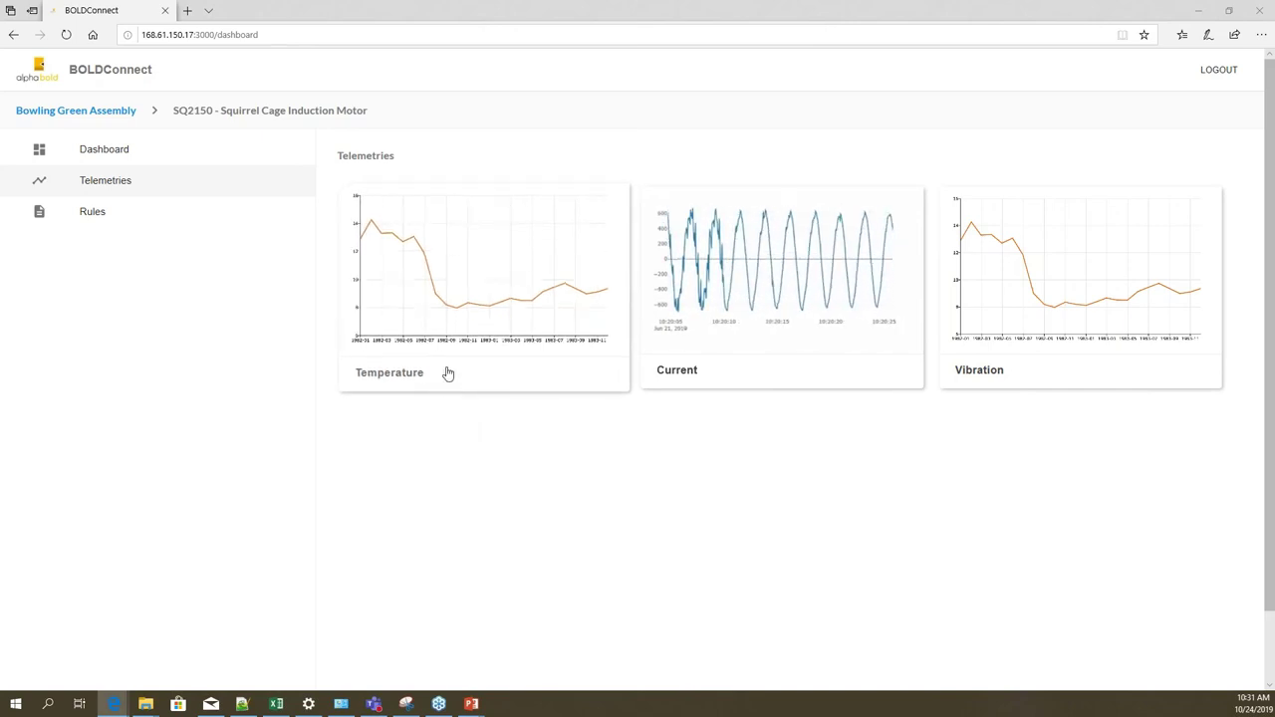
left_click(441, 293)
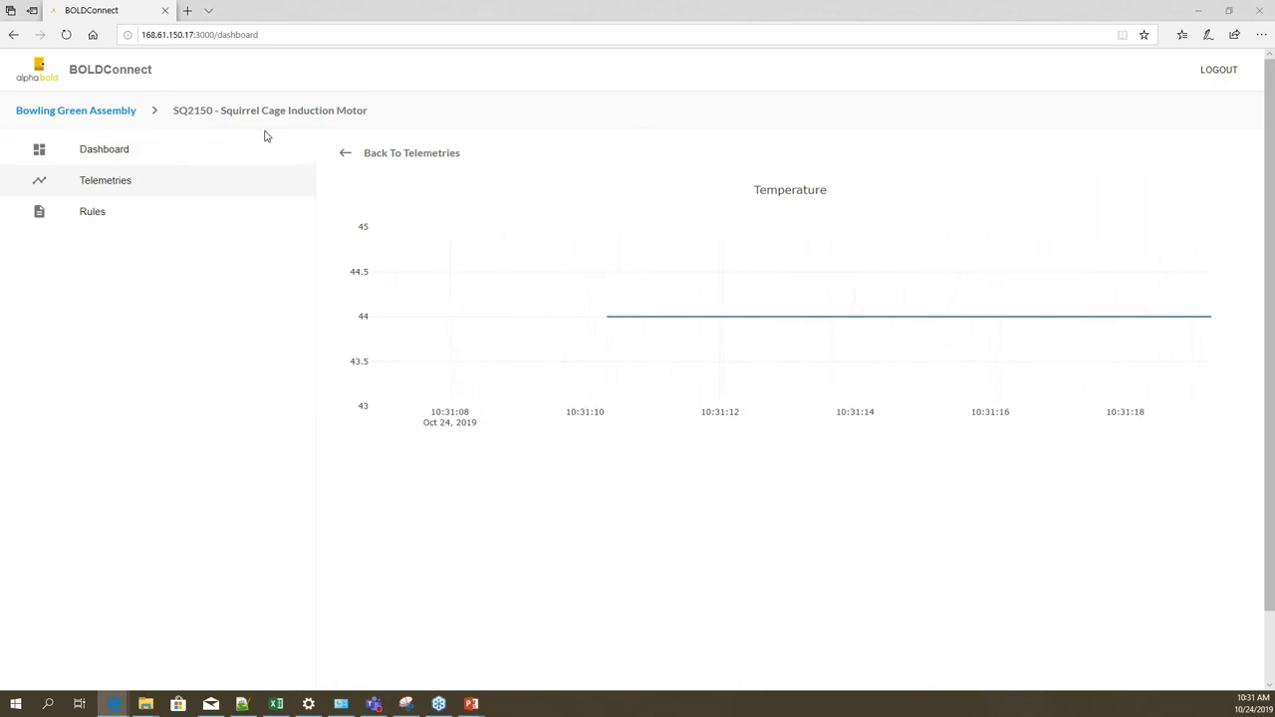
left_click(390, 157)
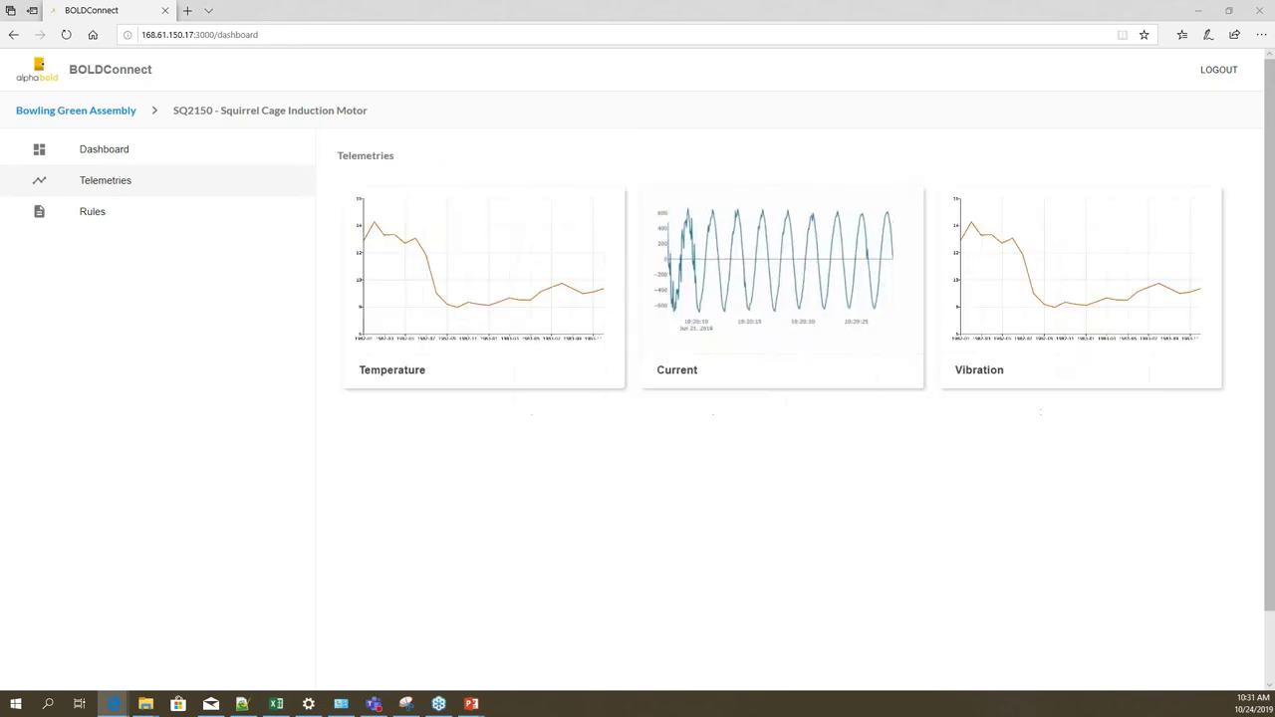
left_click(759, 261)
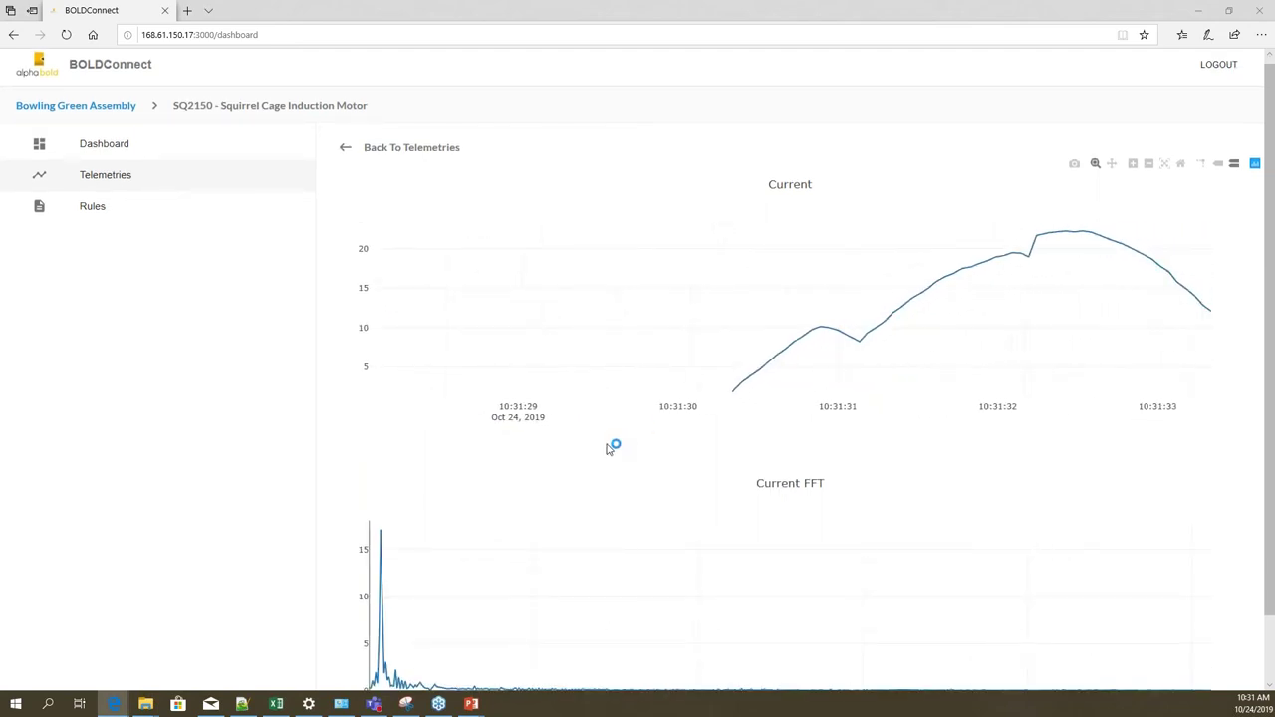
scroll(610, 447, "down", 1)
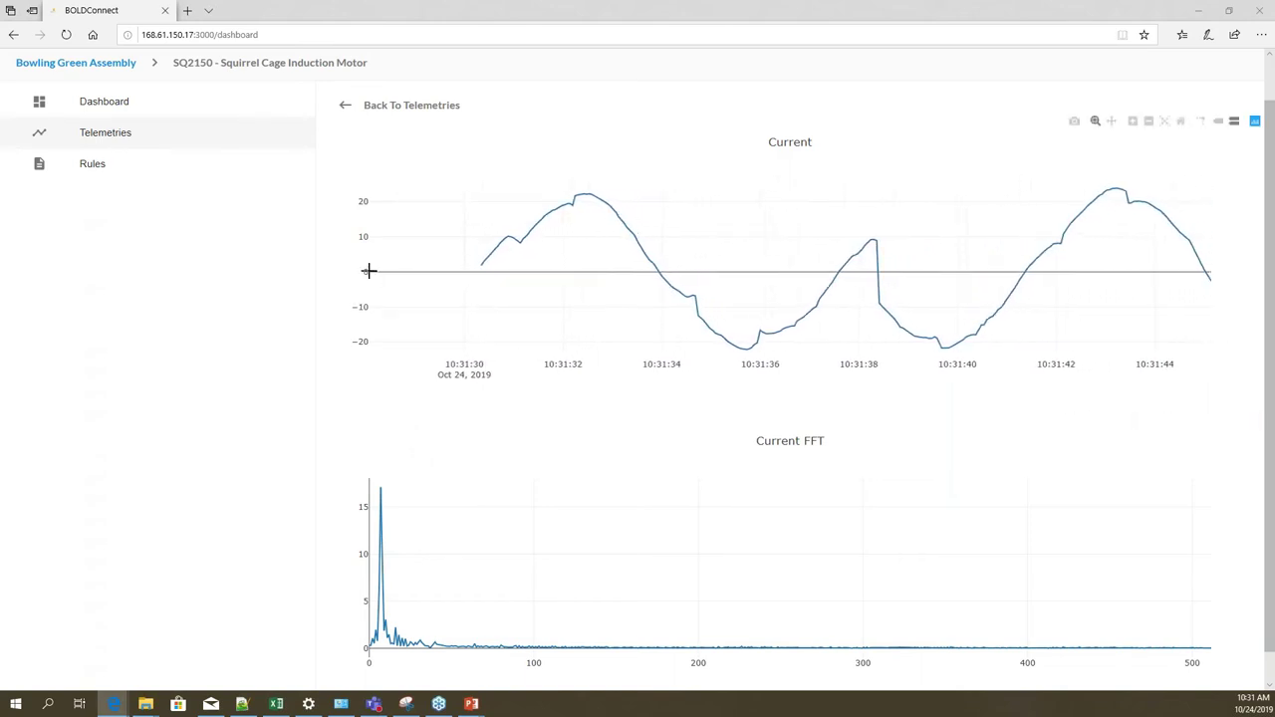
Step: Open the Vibration X and Y charts, then the motor's Rules page
left_click(367, 106)
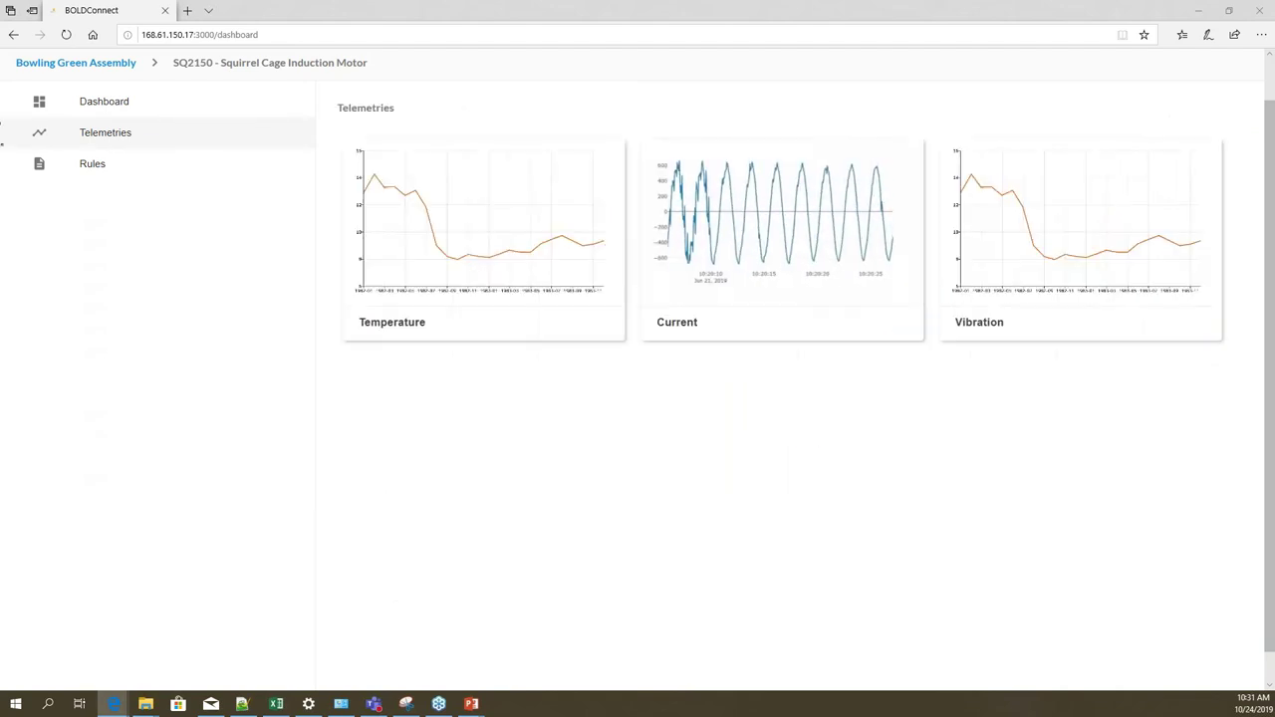
left_click(1005, 178)
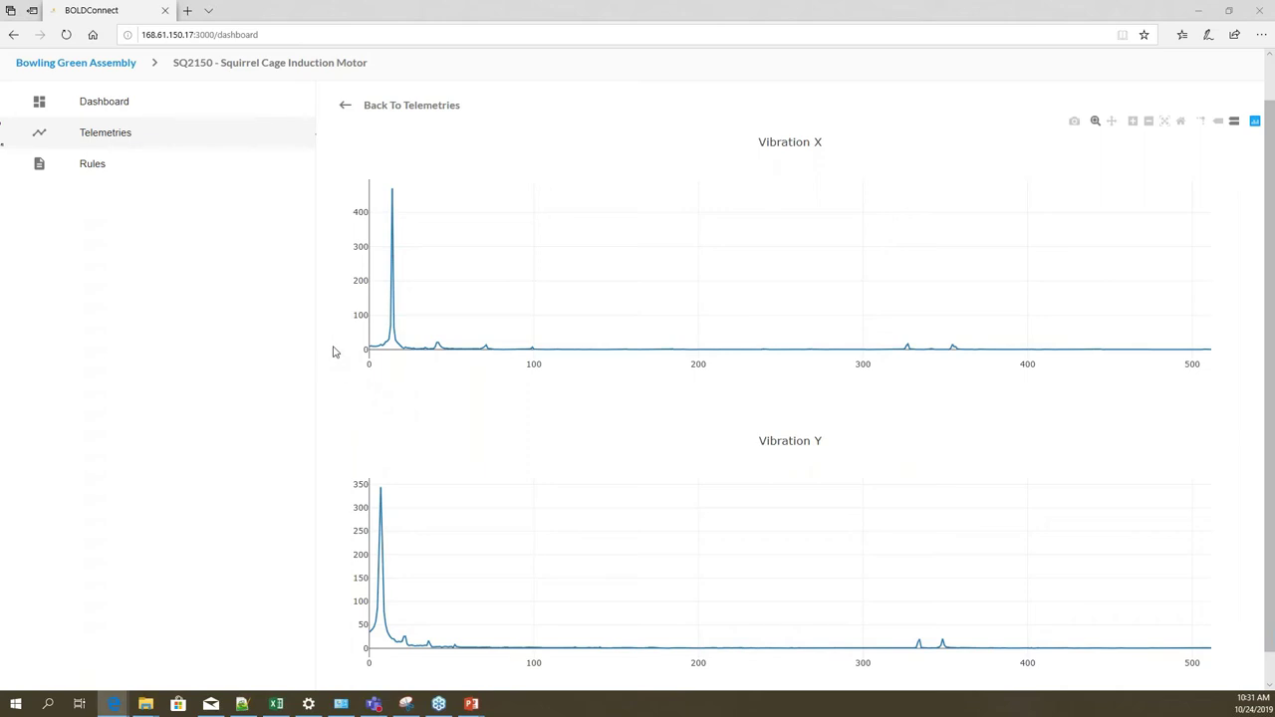
left_click(148, 166)
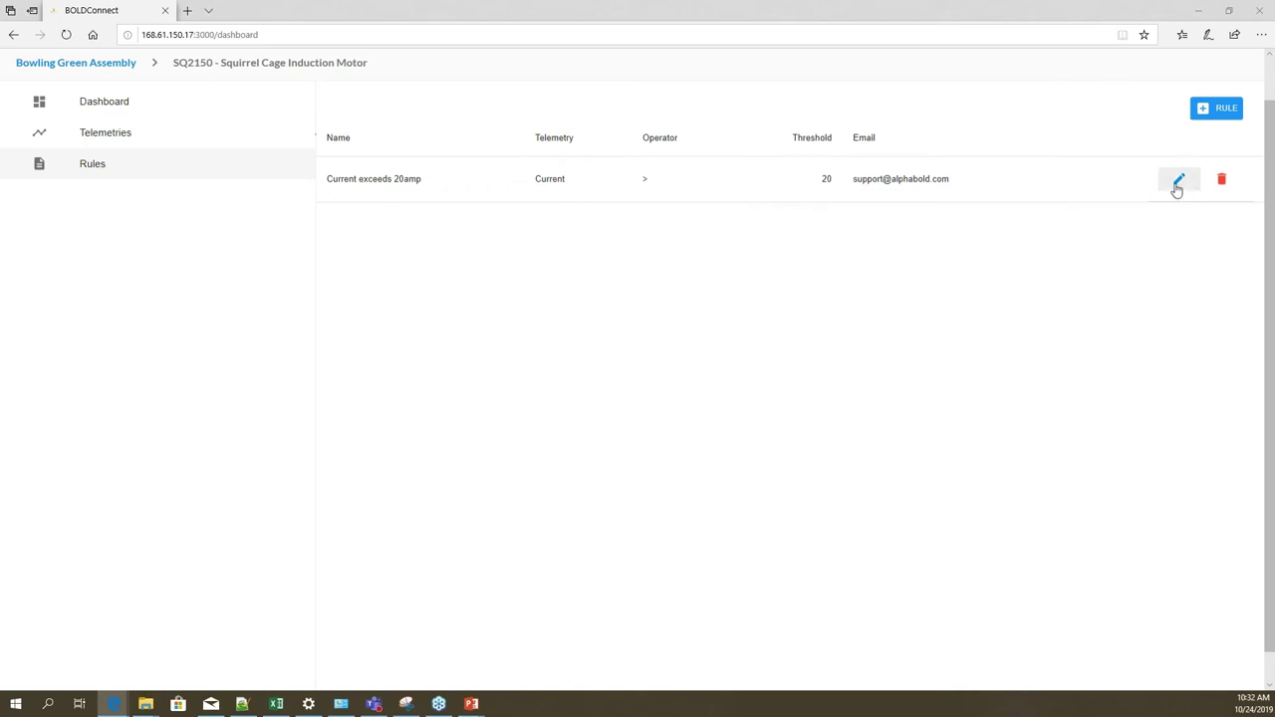
Step: Create rule 'temperature exceeds 90': Temperature greater than or equal to 90, alerting the support e-mail address
left_click(1217, 112)
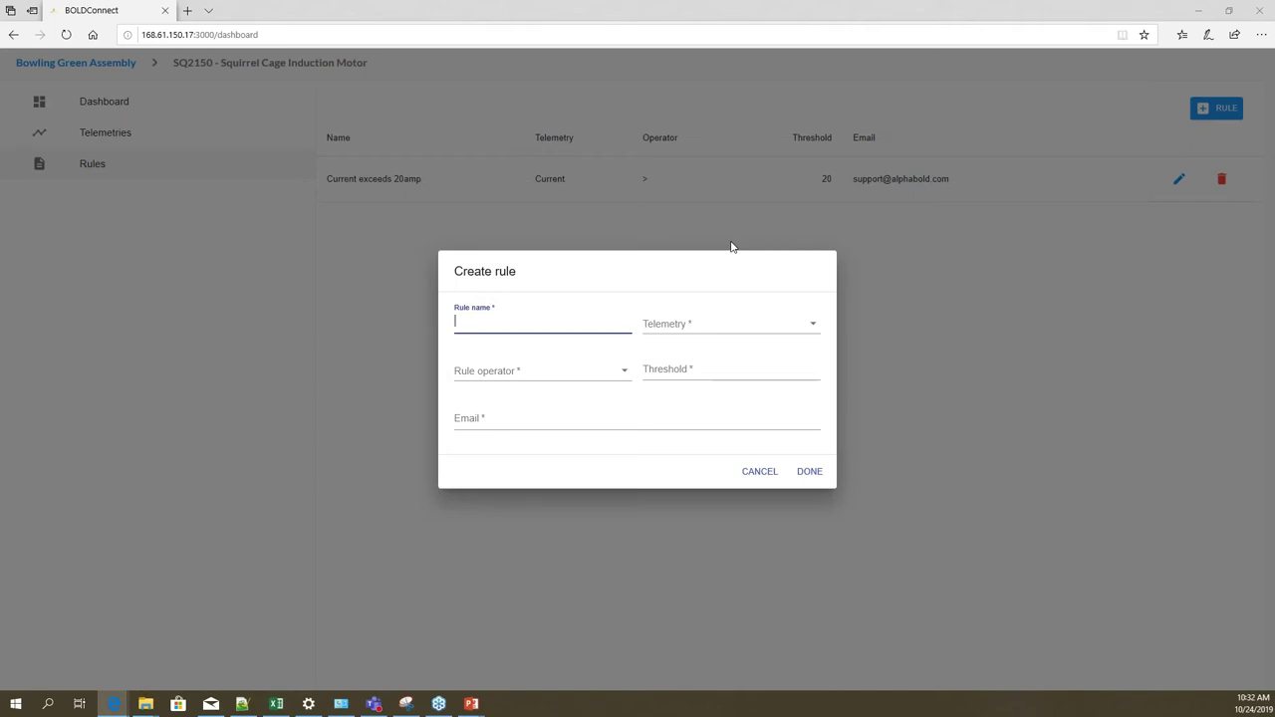
type("temperature exceeds 90")
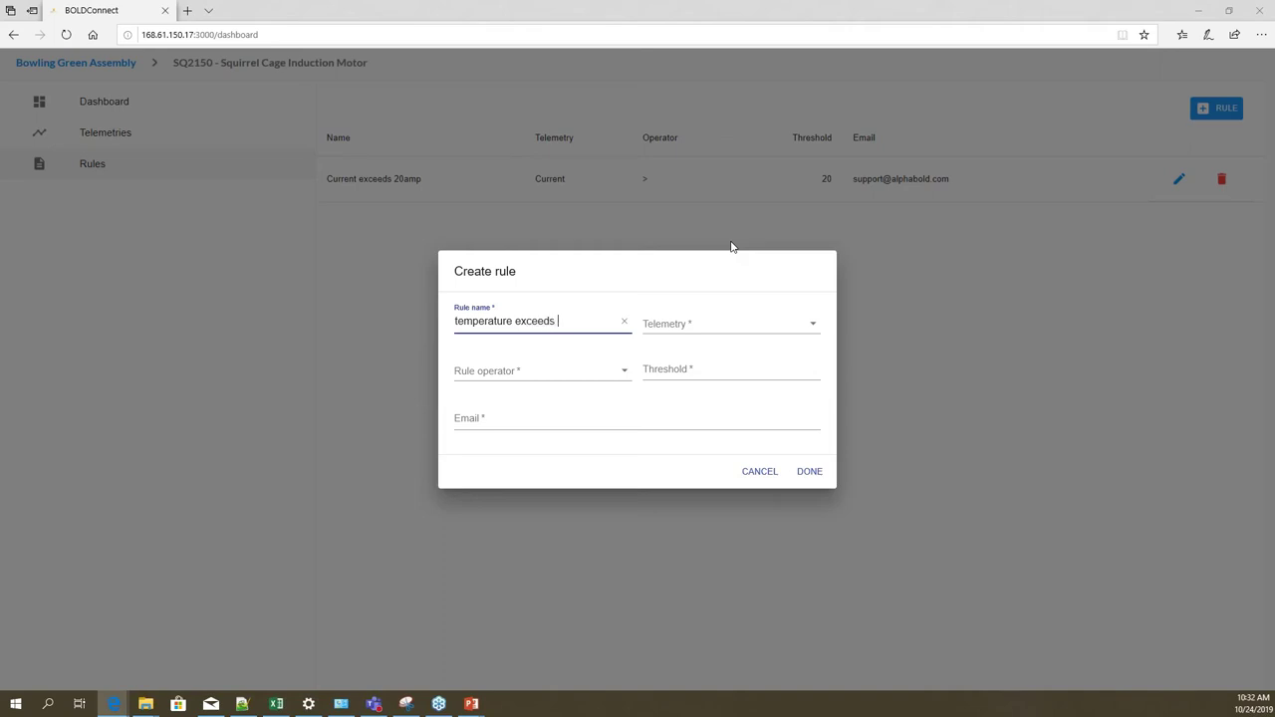
left_click(763, 326)
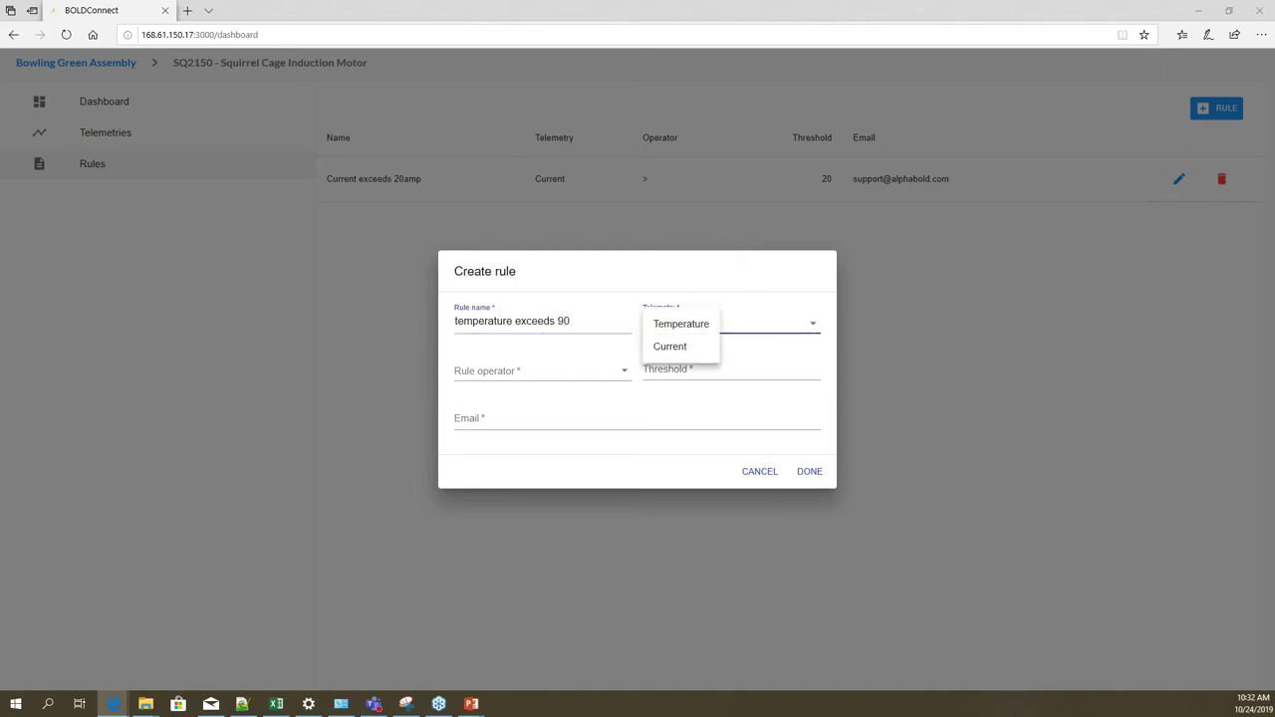
left_click(701, 326)
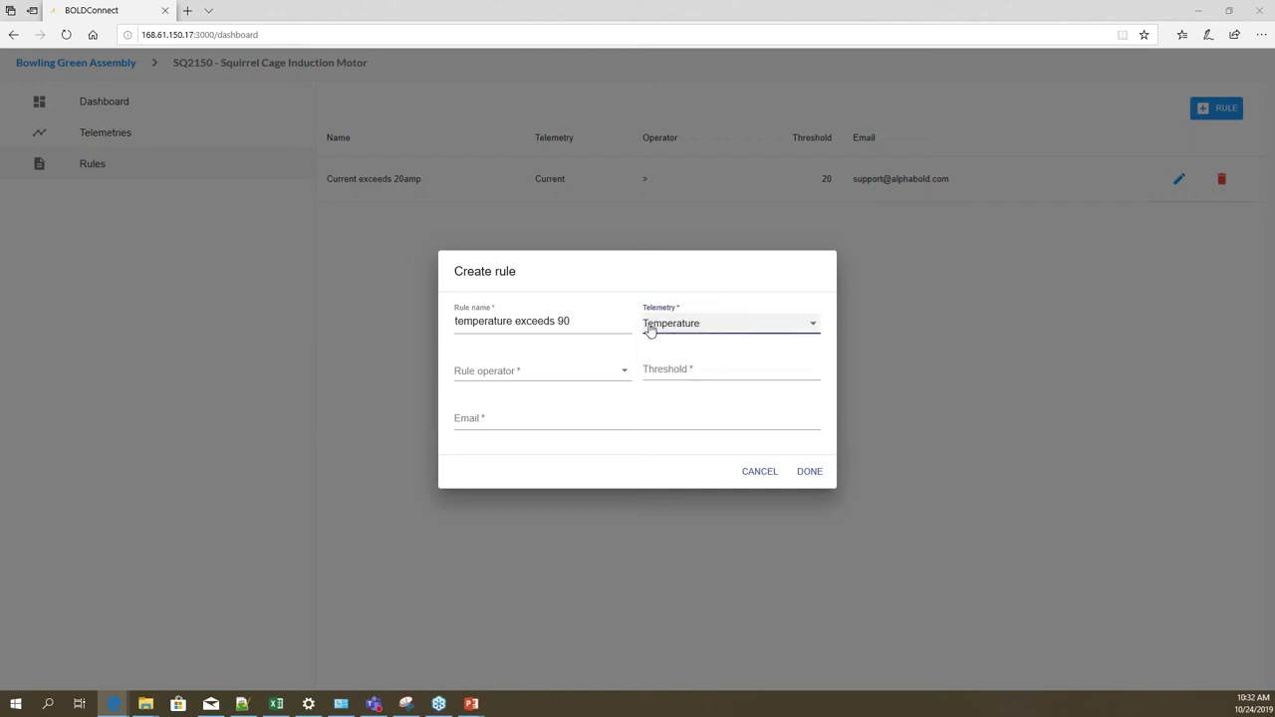
left_click(626, 370)
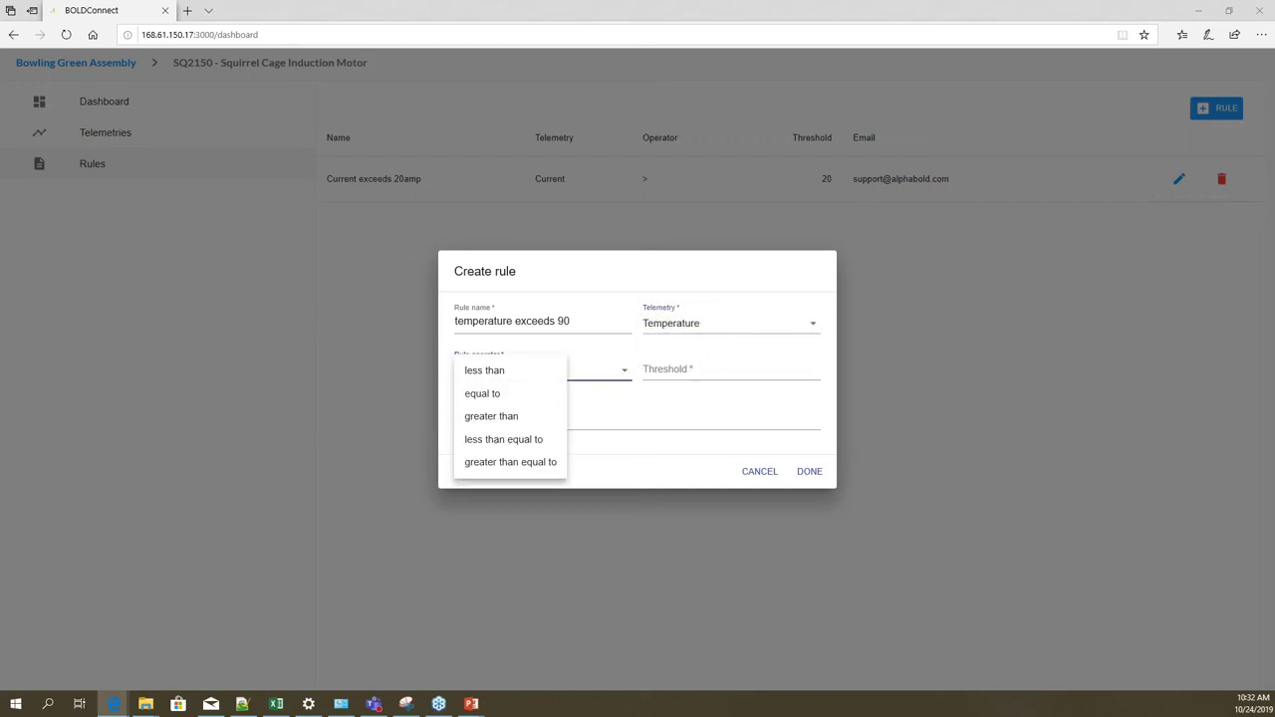
left_click(521, 463)
left_click(682, 368)
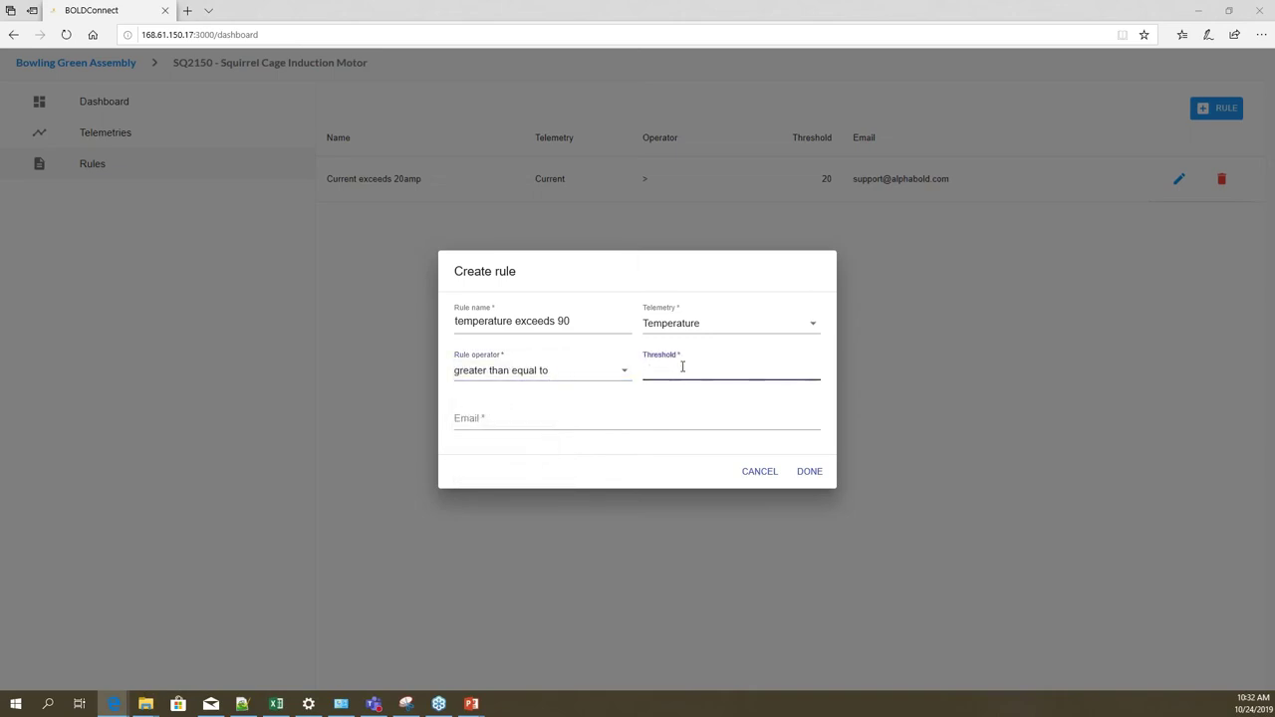
type("90")
left_click(548, 422)
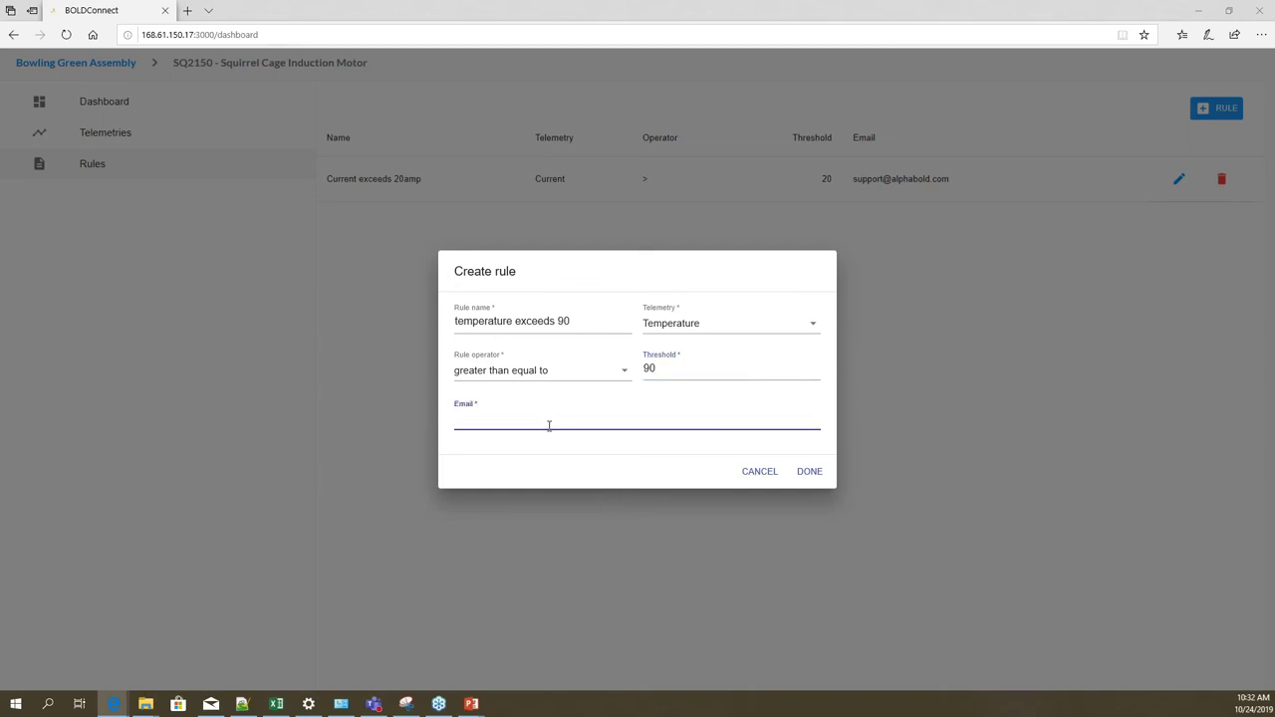
left_click(810, 473)
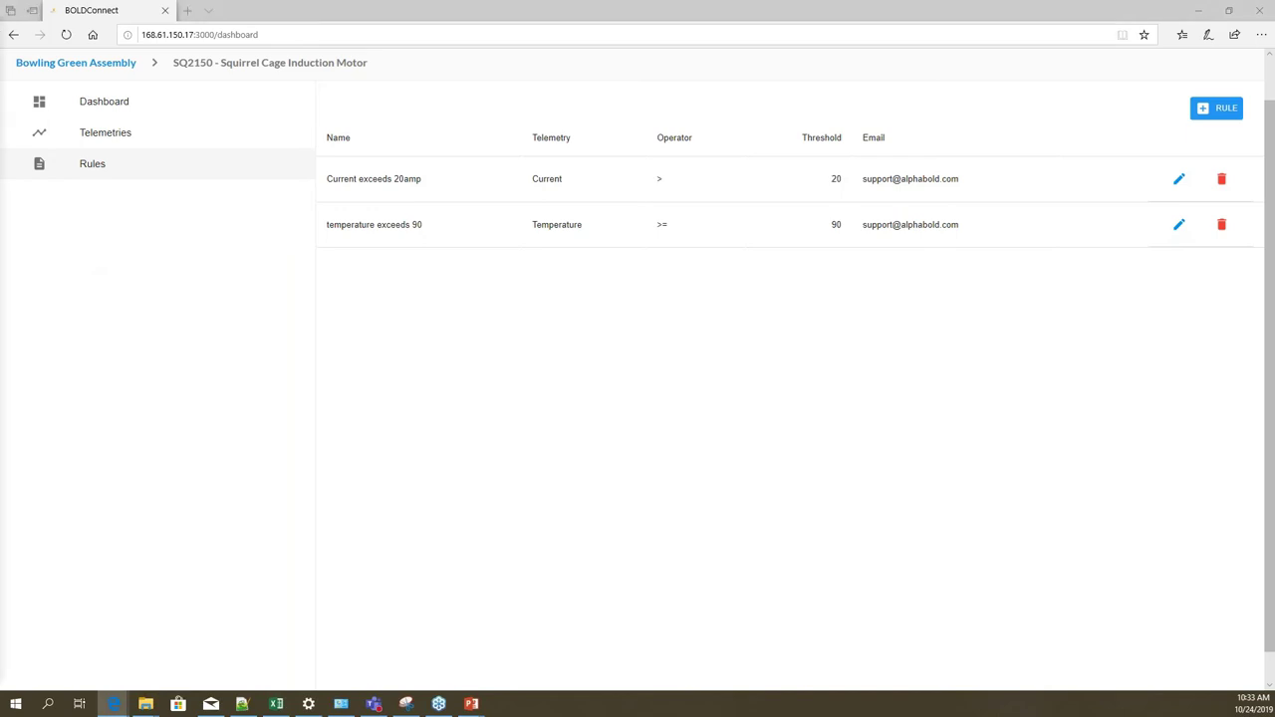
Step: Bring the Azure IoT Central Dashboard 1 browser window, with Device-1 and Device-2 charts, onto the screen
left_click_drag(0, 28, 468, 57)
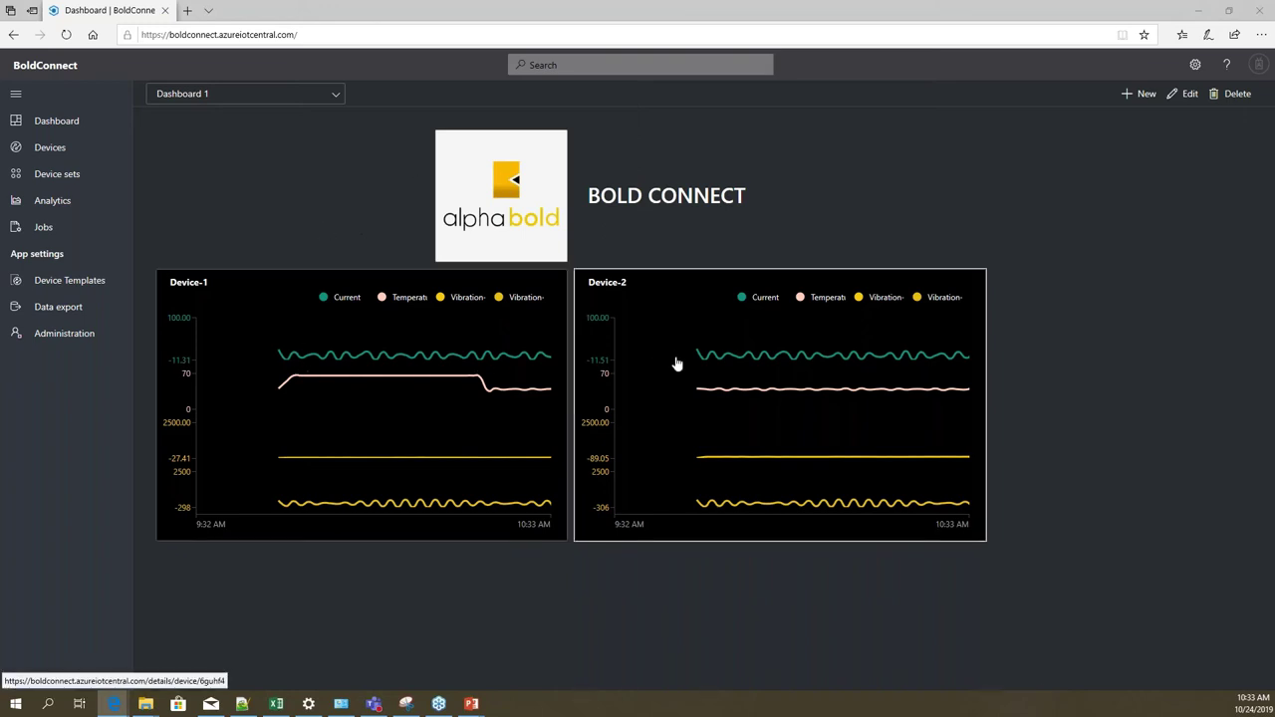
Step: Open Device-1's measurements chart, hide and restore its Current line, then go to Device Templates
left_click(461, 374)
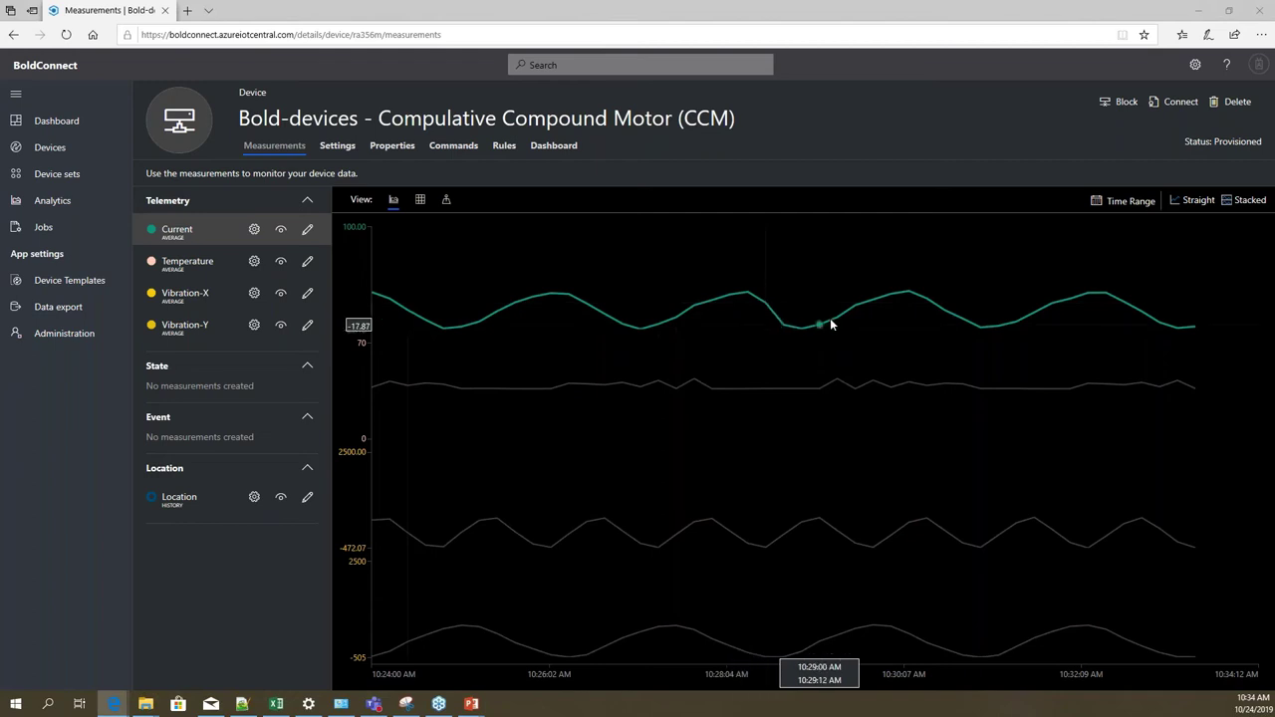
left_click(284, 229)
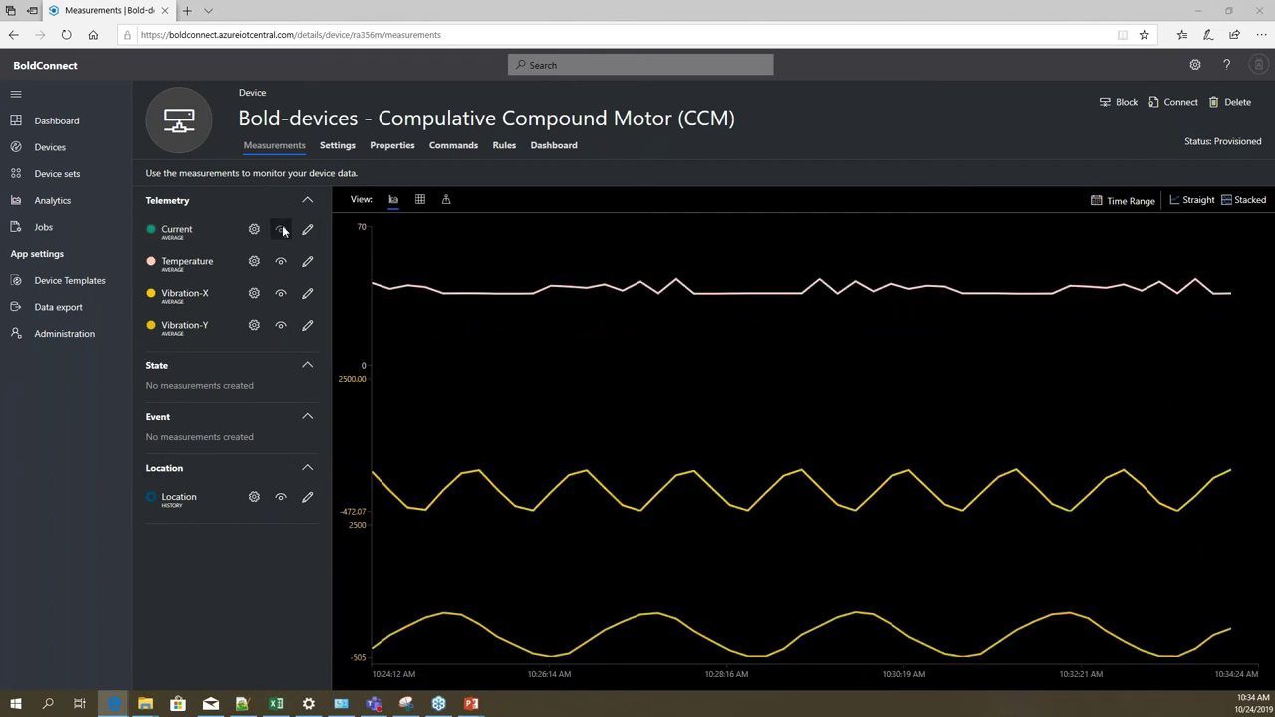
left_click(283, 230)
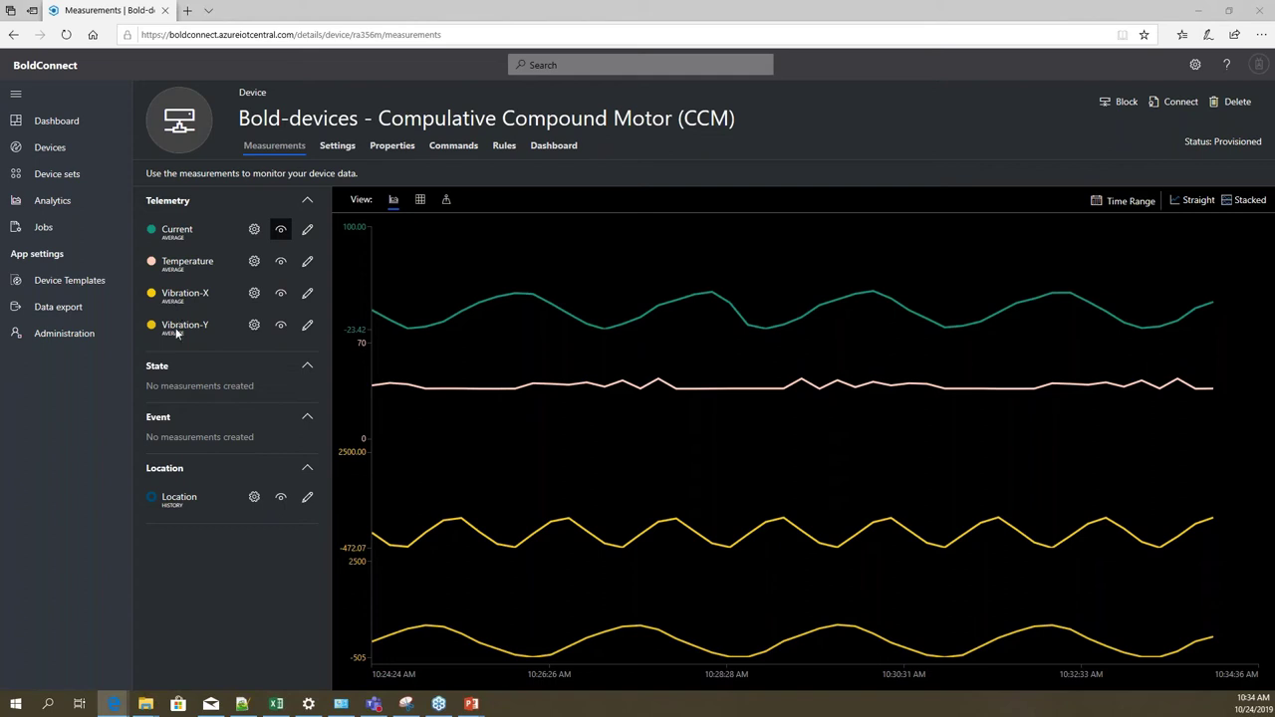
left_click(96, 284)
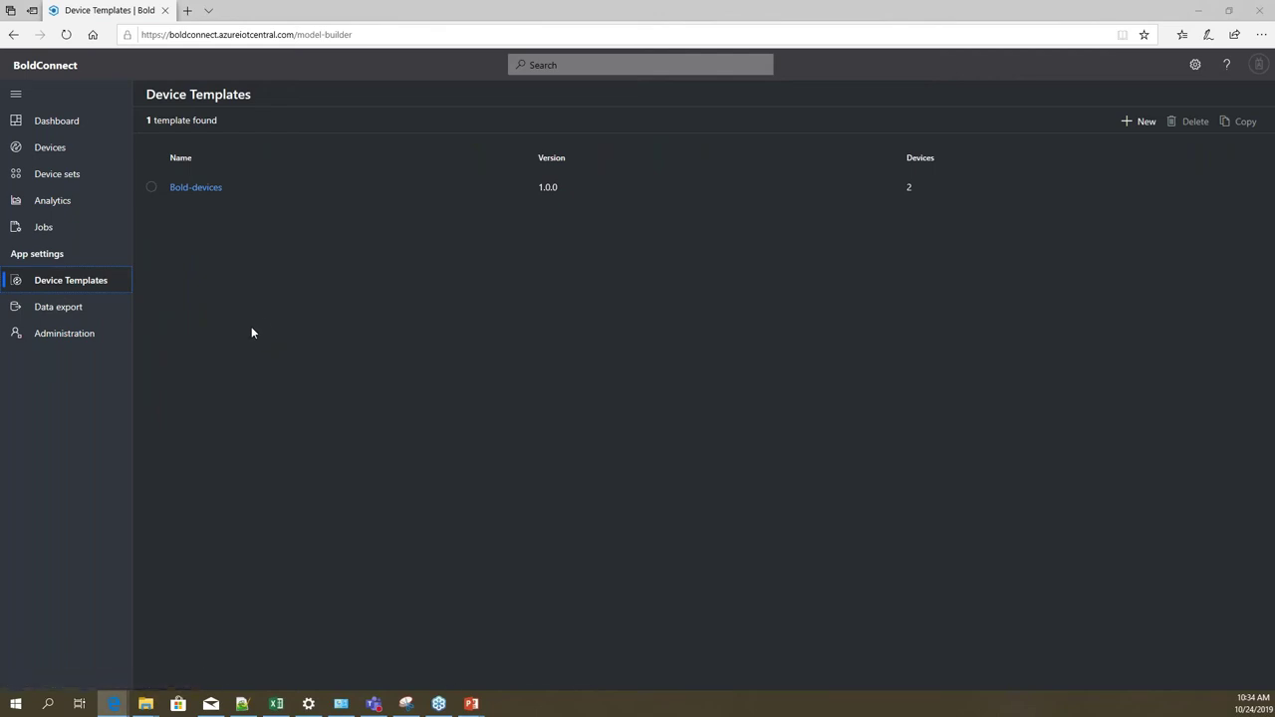
Step: Open the Bold-devices template and browse its measurement types, Settings, Properties and Commands
left_click(210, 188)
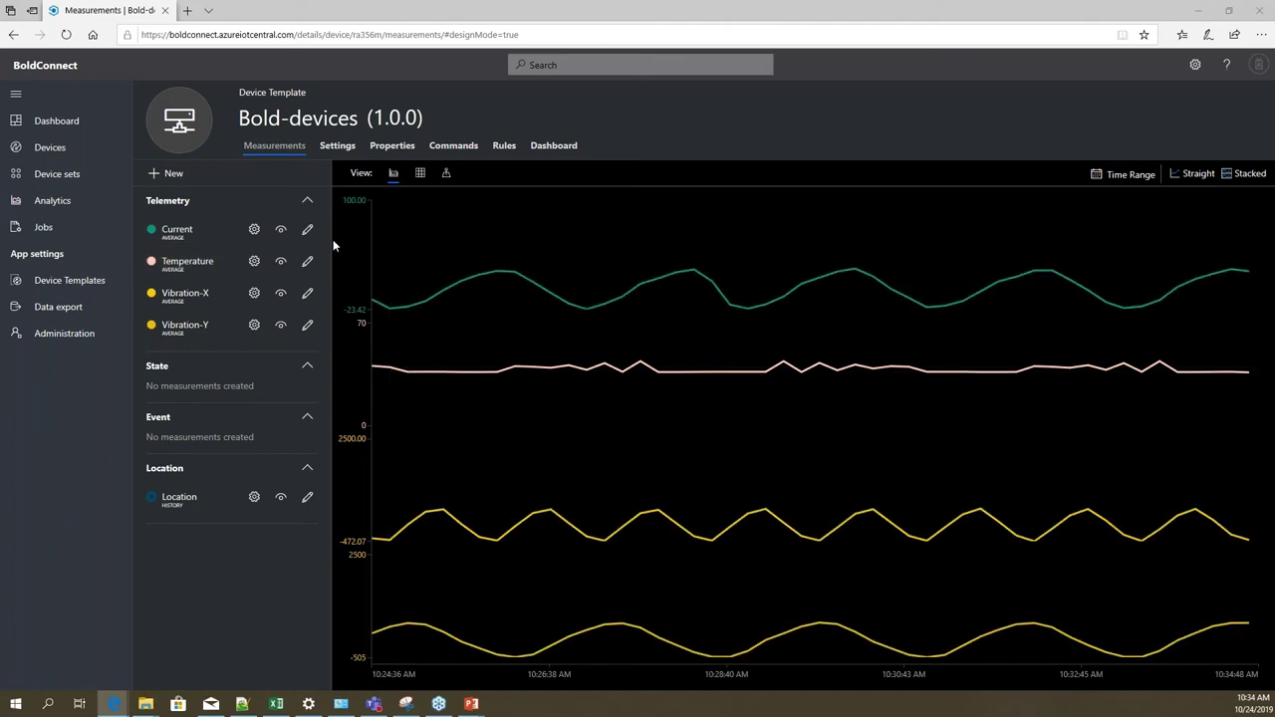
left_click(169, 174)
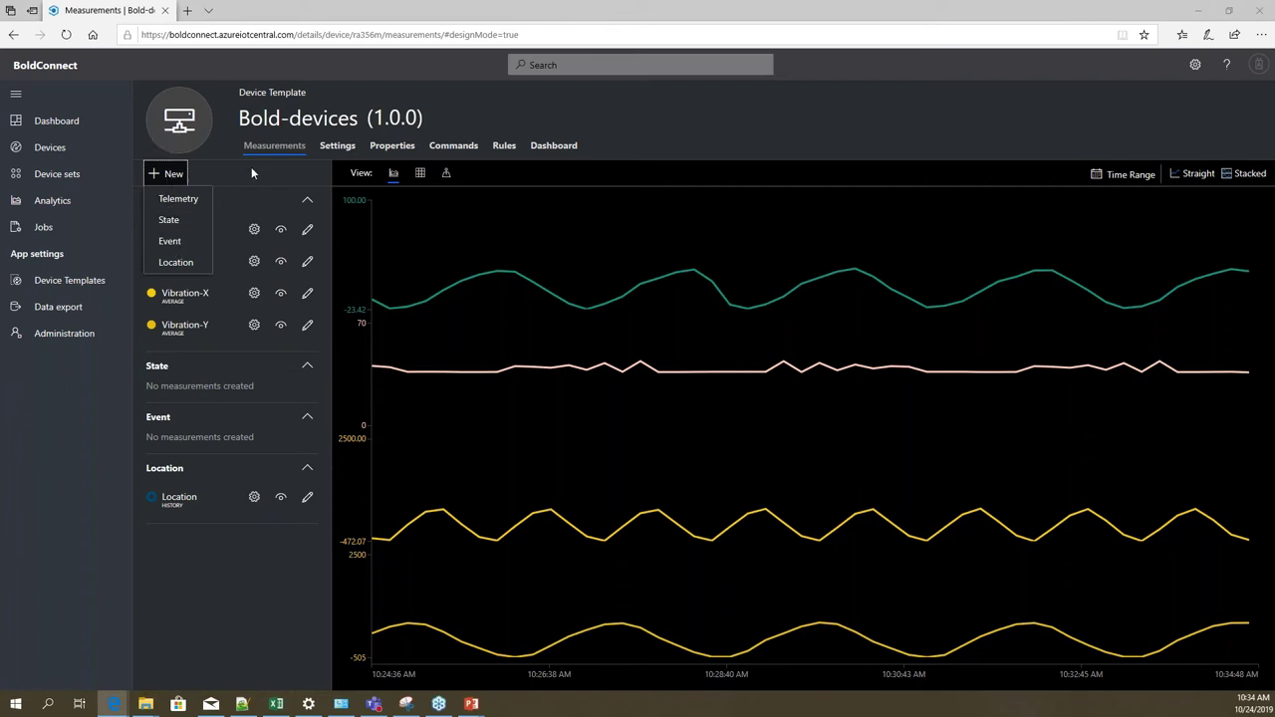
left_click(339, 147)
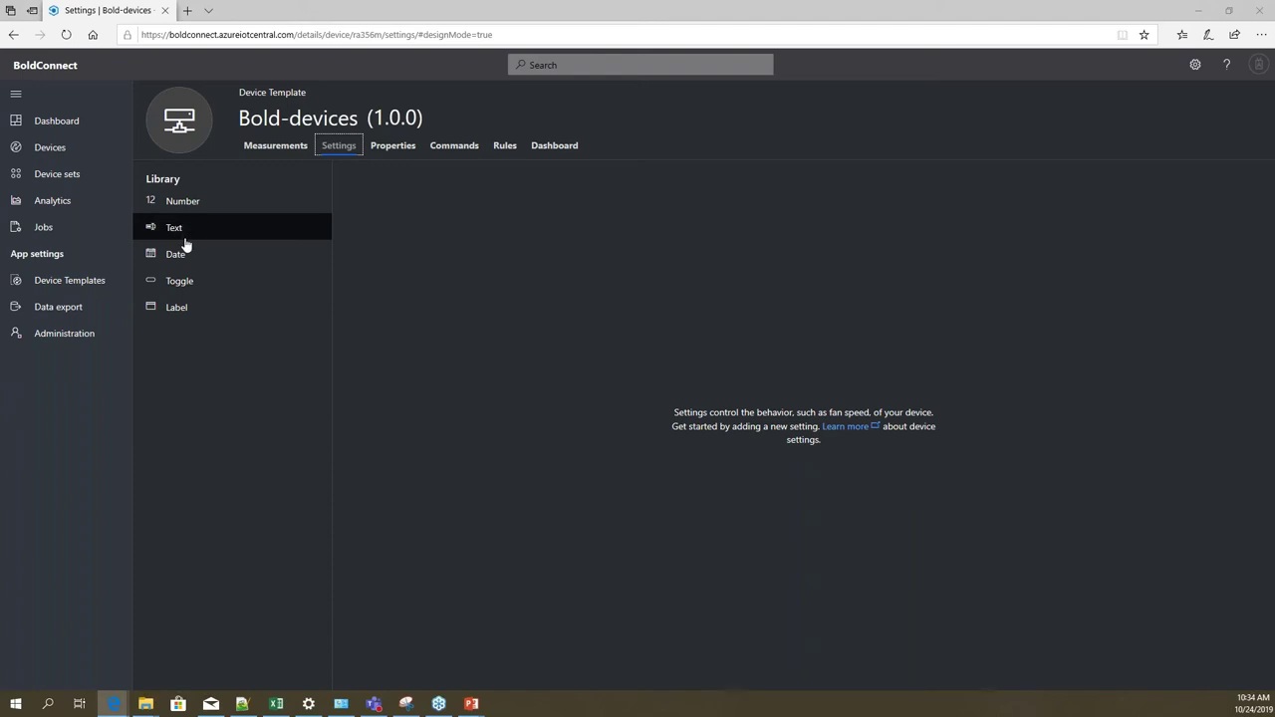
left_click(383, 147)
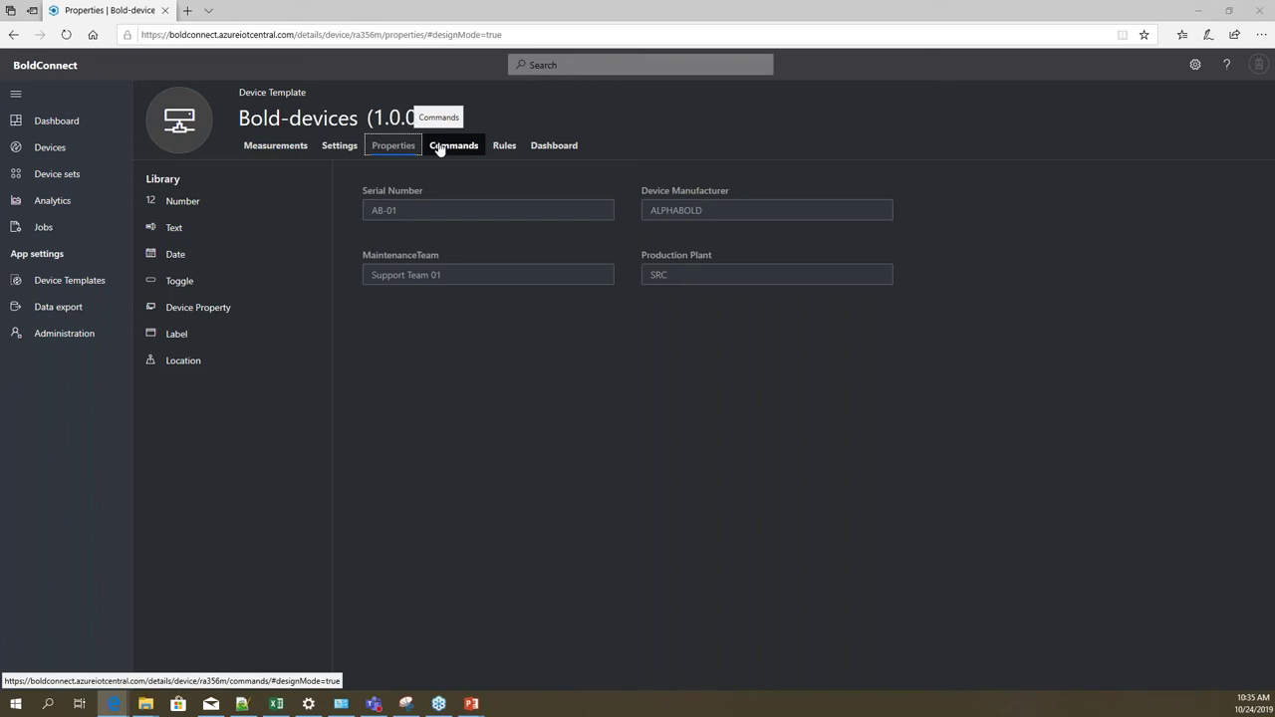
left_click(439, 148)
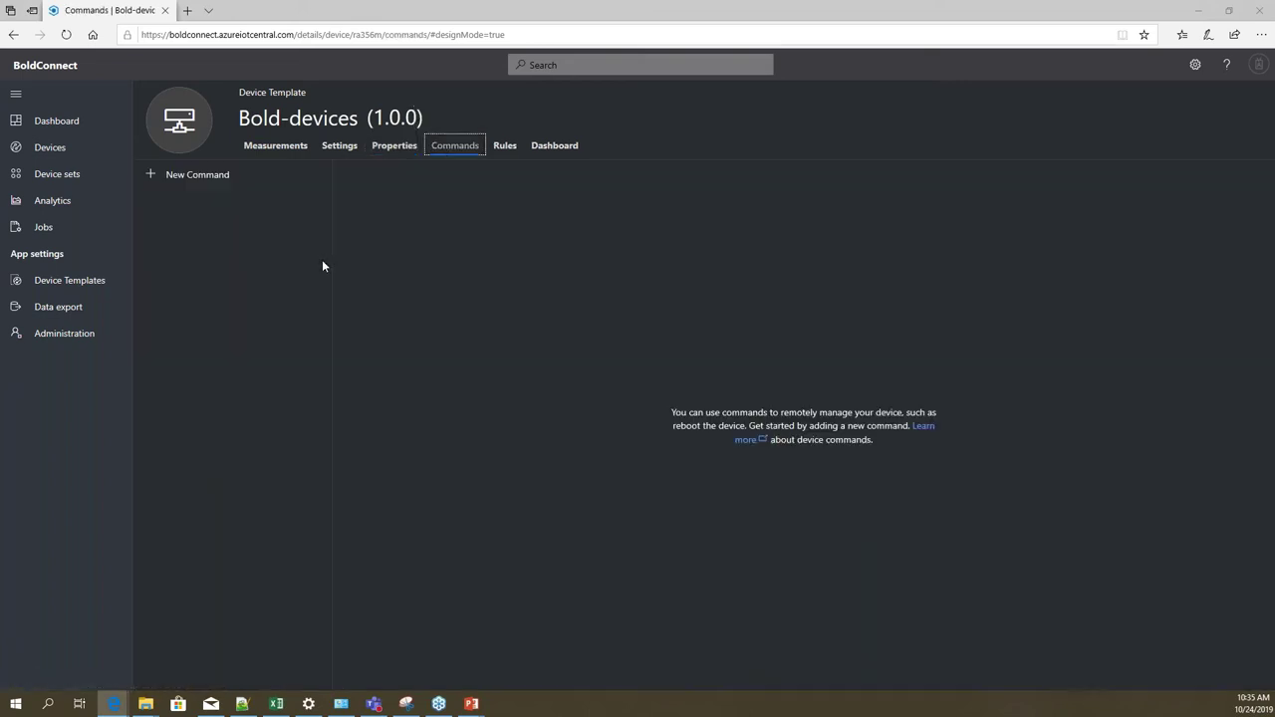
Step: Preview the Configure Command panel for a new command, then show the template's Rules list
left_click(187, 179)
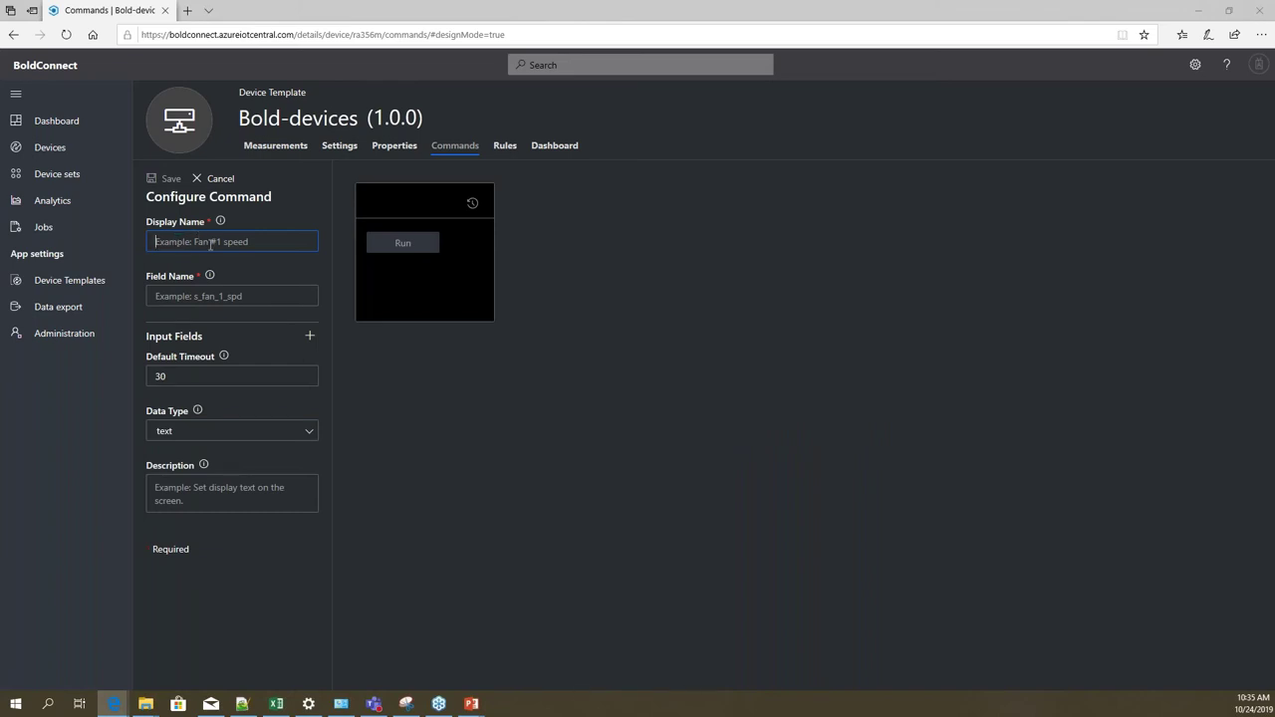
mouse_move(210, 402)
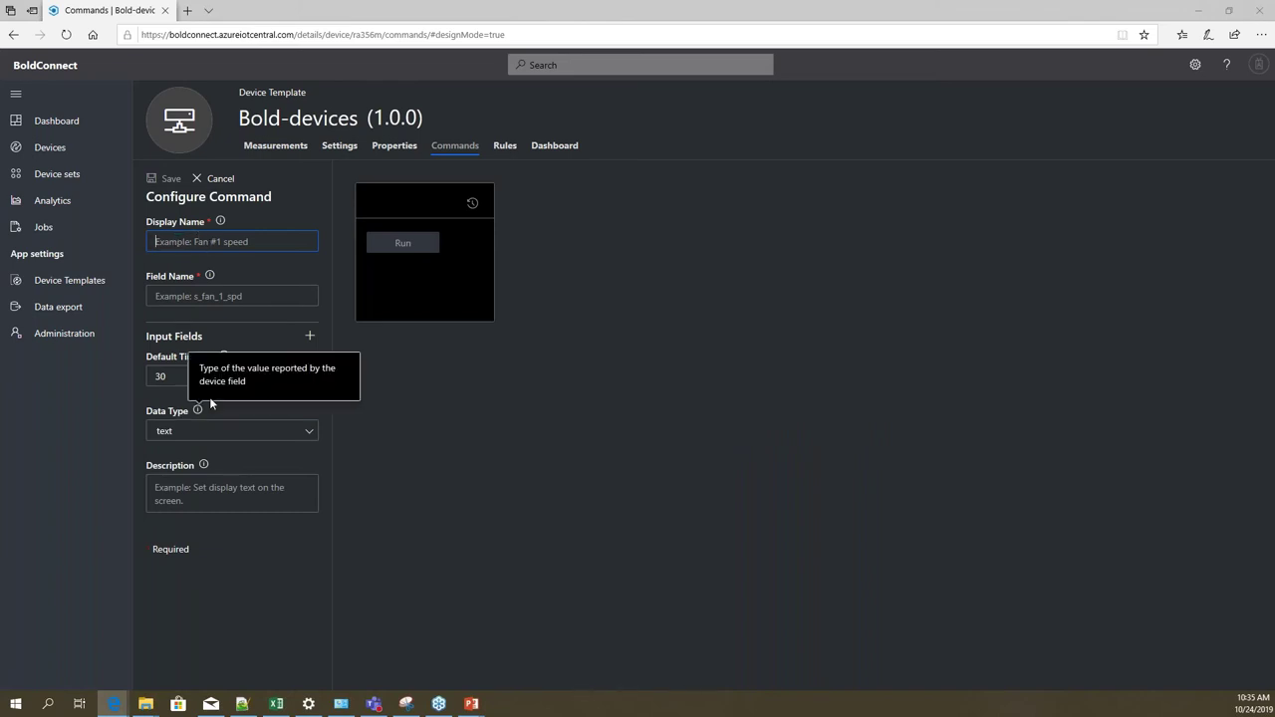
left_click(504, 147)
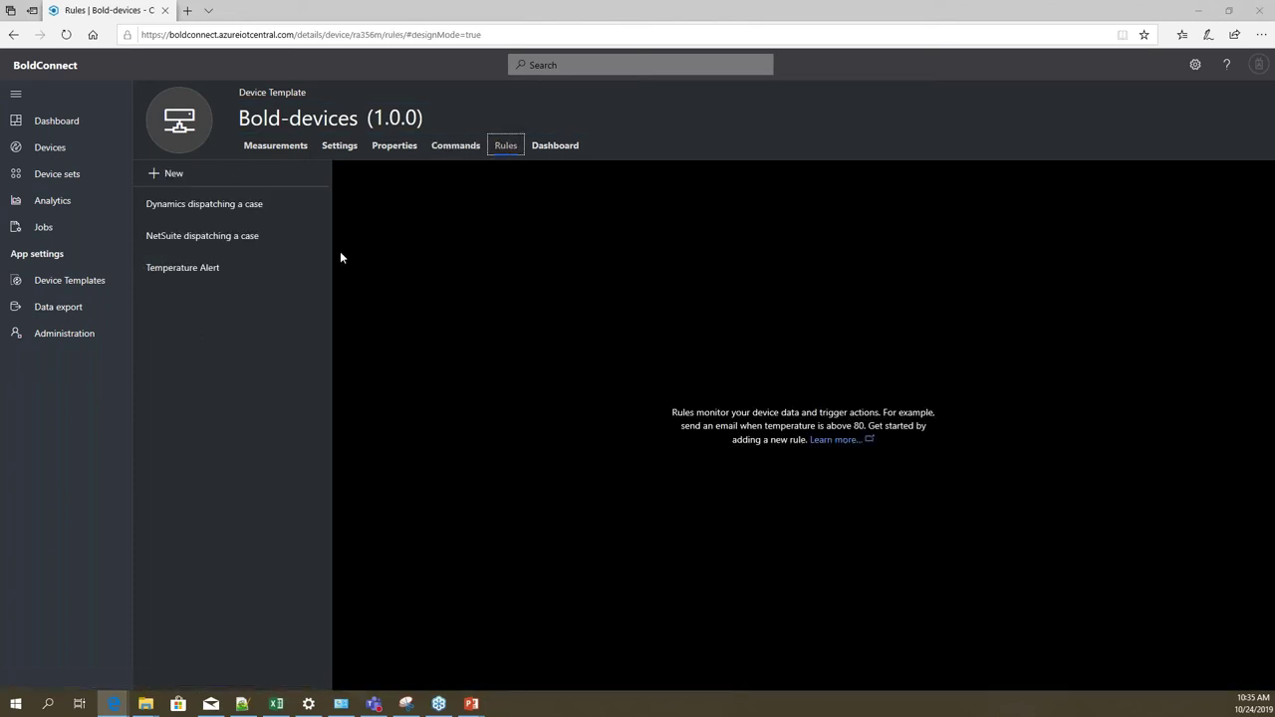
Step: Inspect the Temperature Alert rule's High Temperature Alert email action, then open the NetSuite dispatching a case rule
left_click(182, 268)
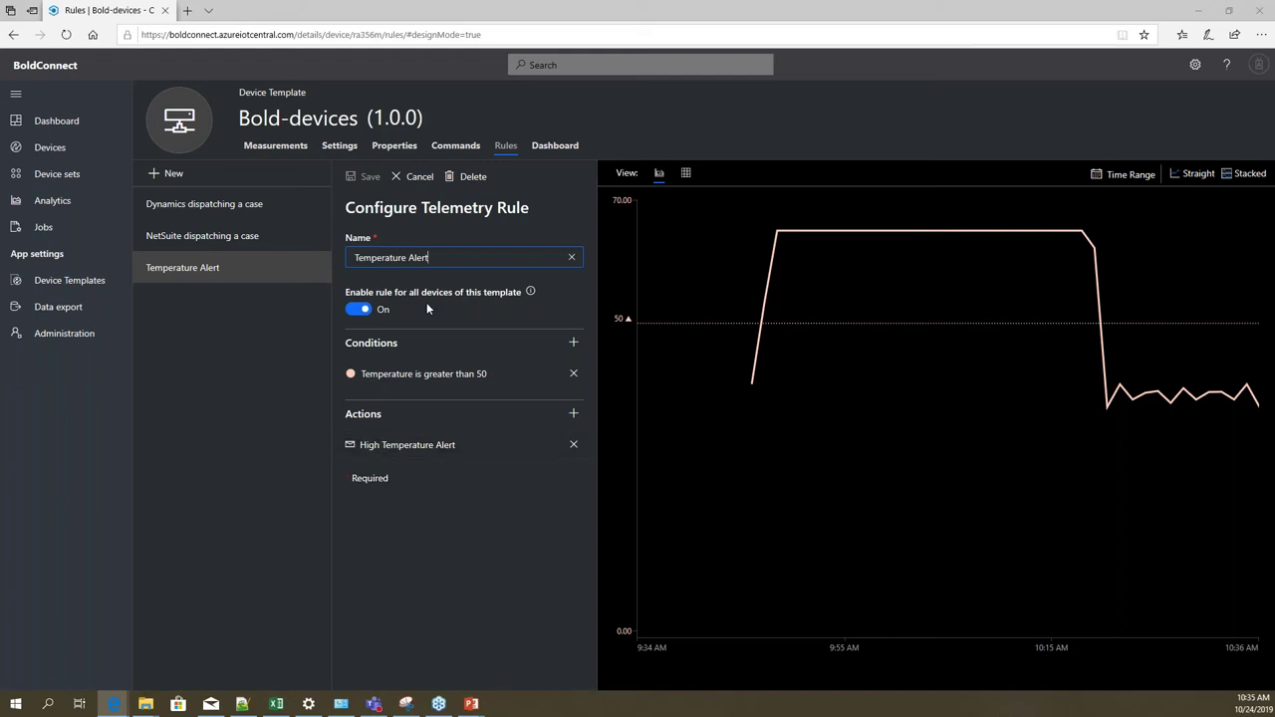
left_click(379, 440)
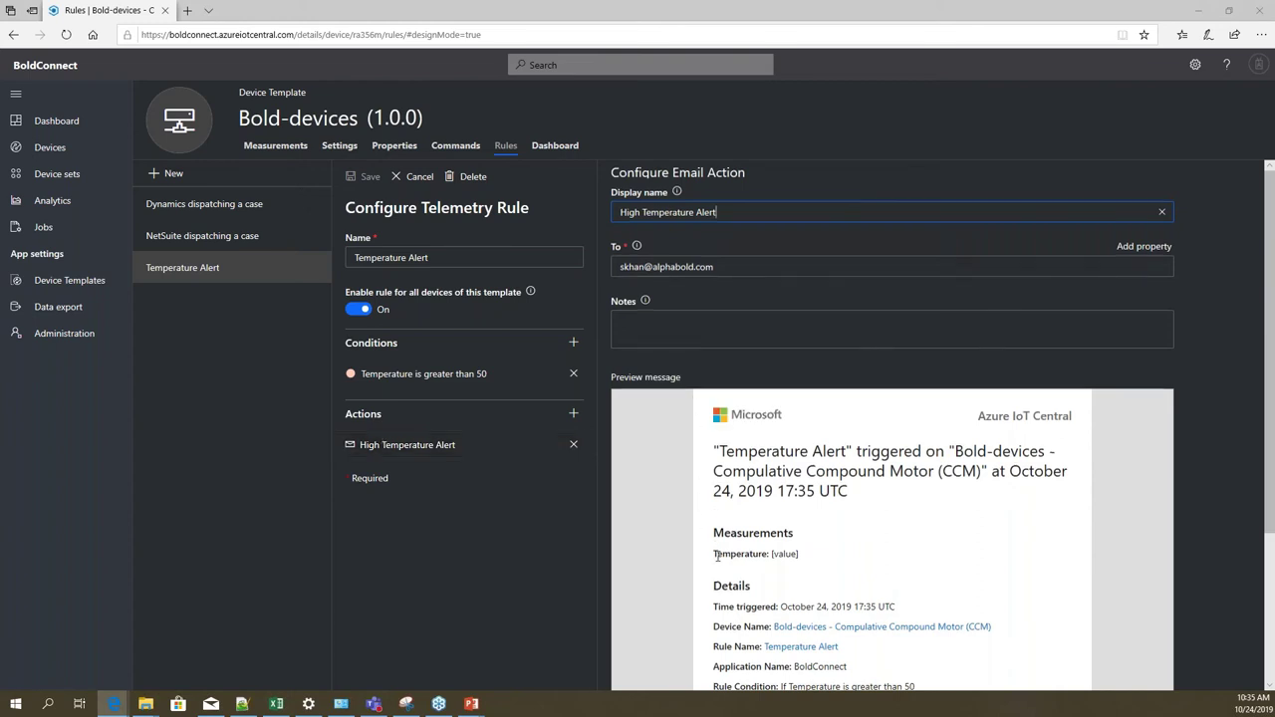
scroll(715, 548, "down", 2)
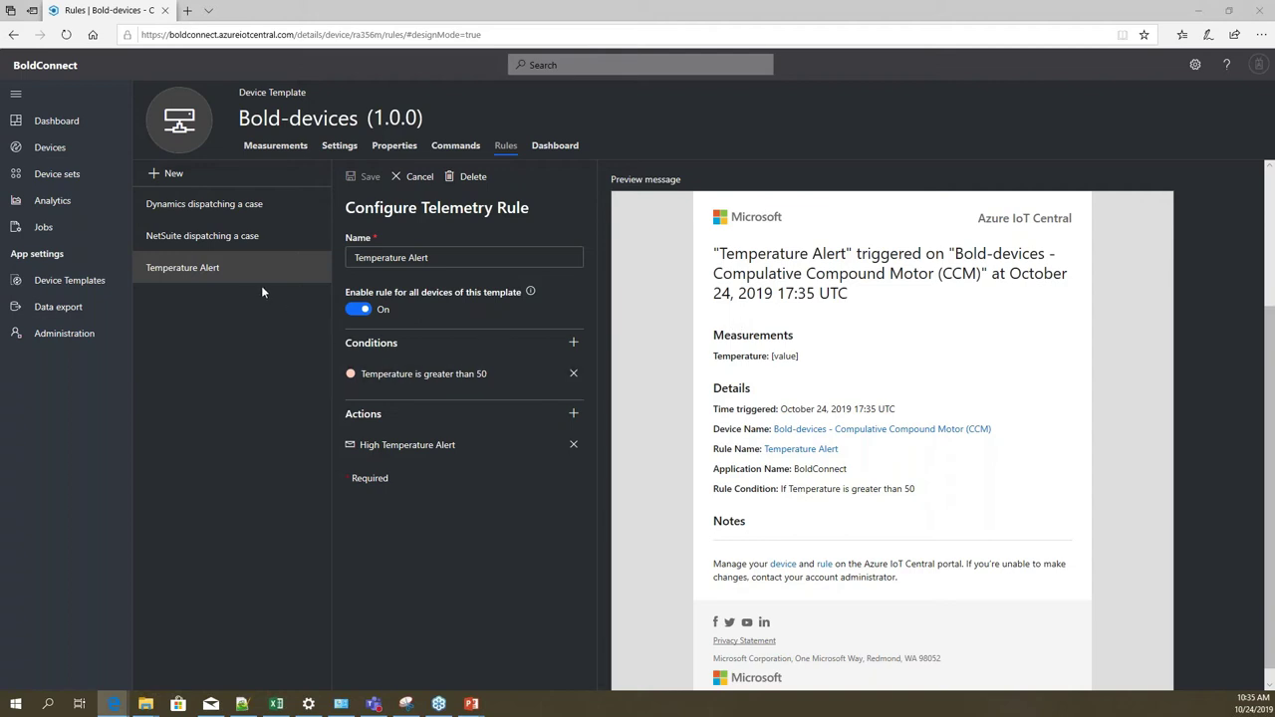
left_click(242, 235)
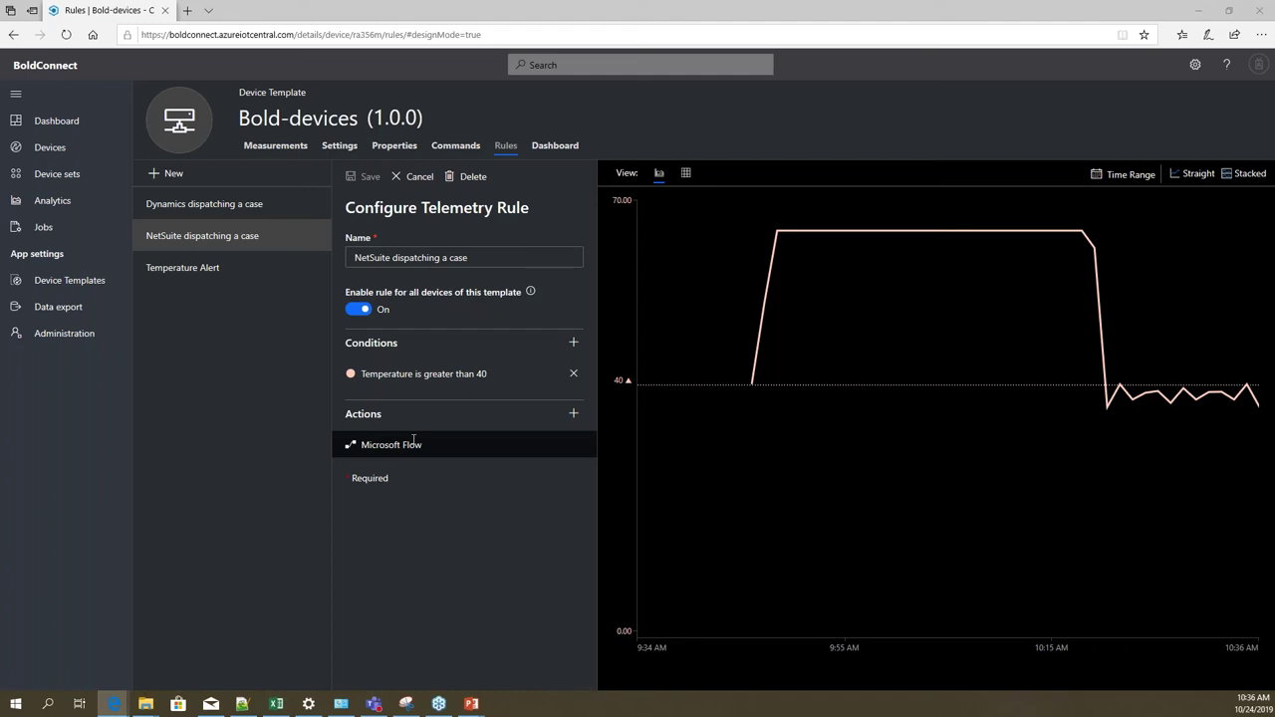
Step: Open the 'Dynamics dispatching a case' rule in Azure IoT Central's Rules list
left_click(218, 203)
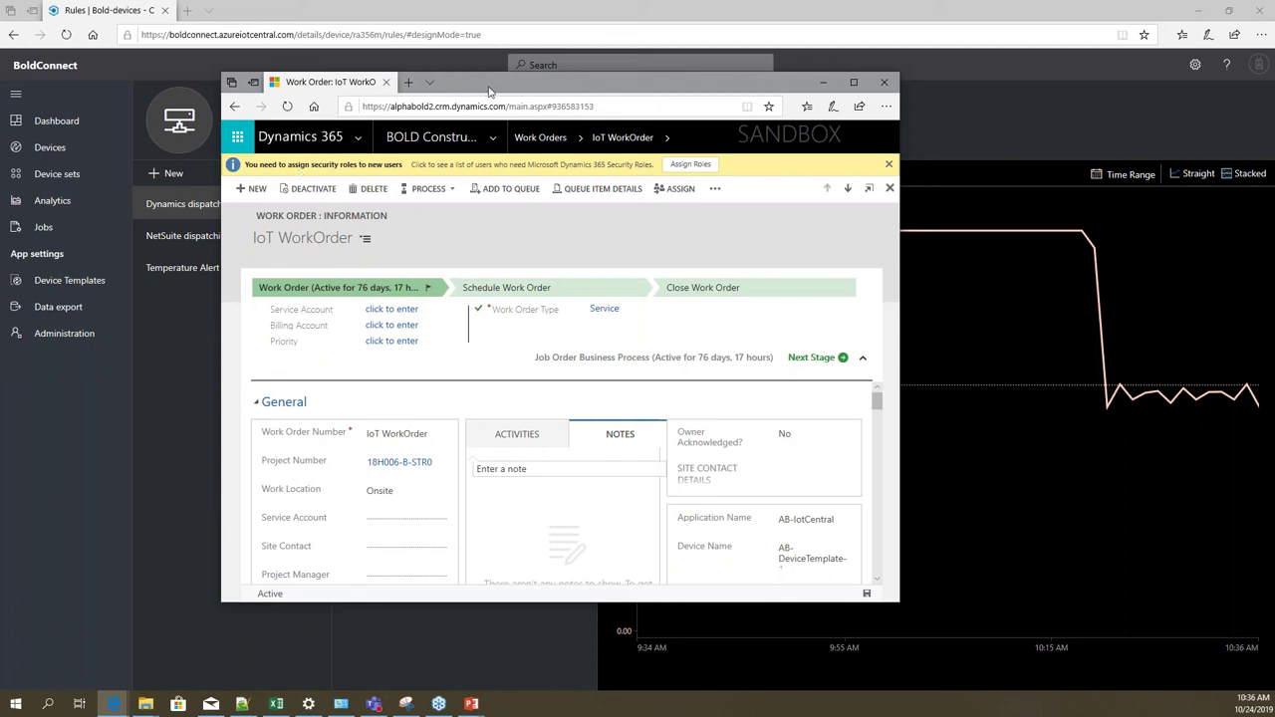
Step: Maximize Dynamics 365, go to Service > Cases, and sort My Active Cases by Created On, newest first
double_click(488, 86)
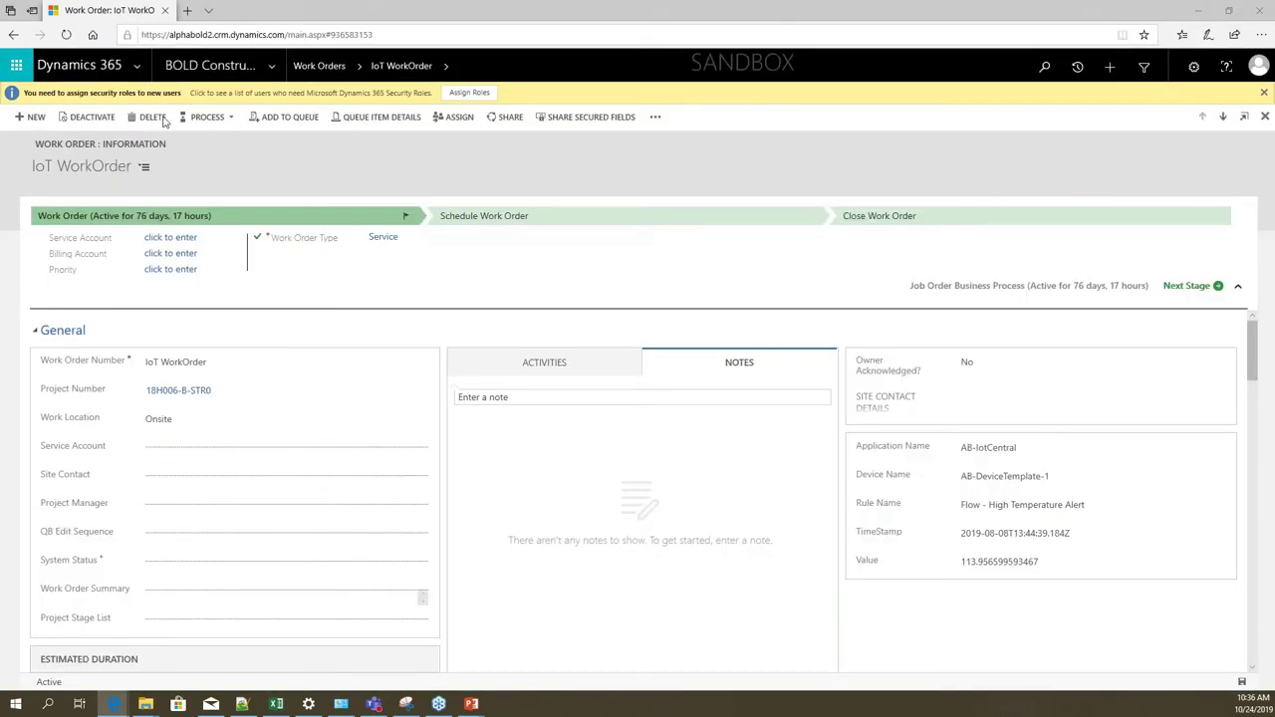
left_click(257, 72)
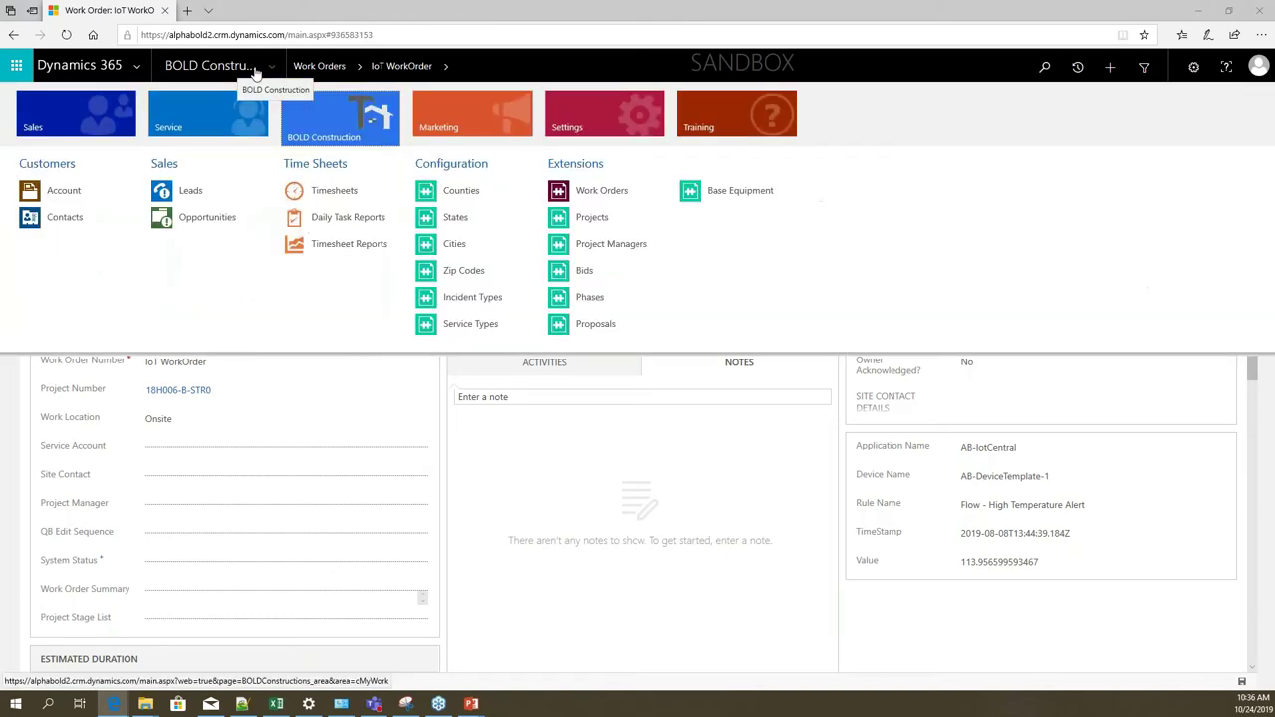
left_click(202, 115)
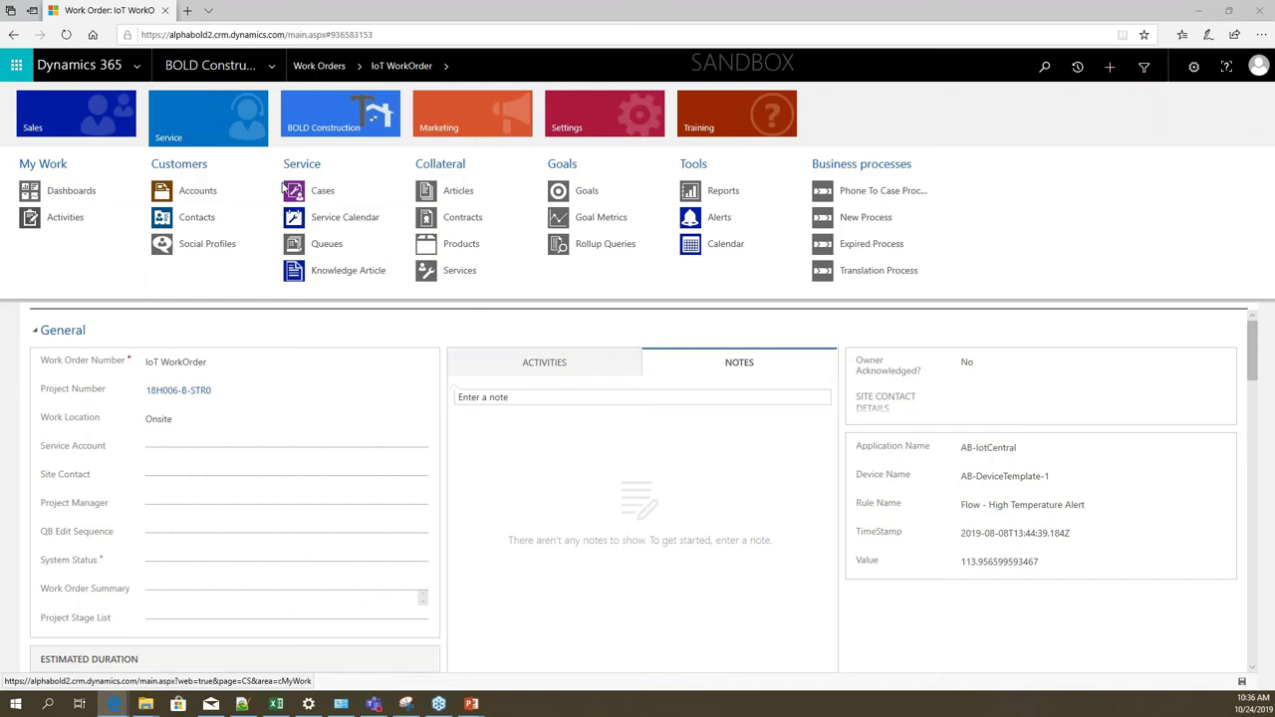
left_click(296, 191)
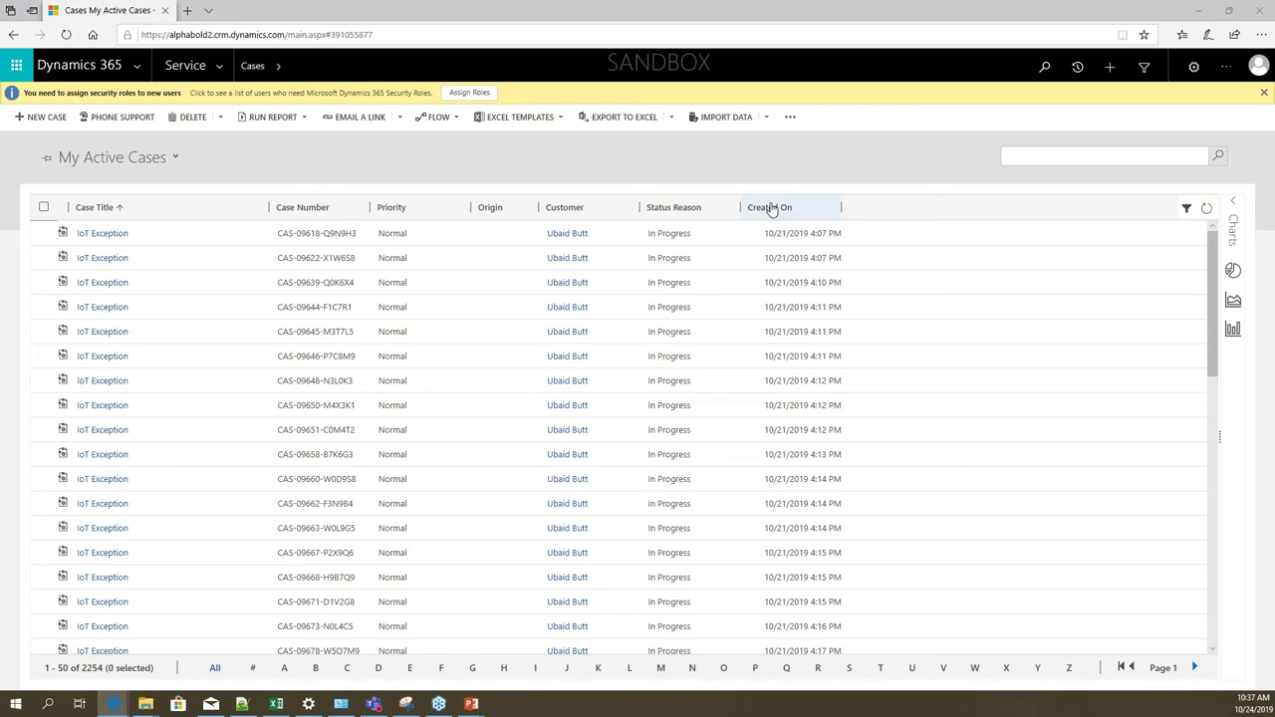
left_click(771, 208)
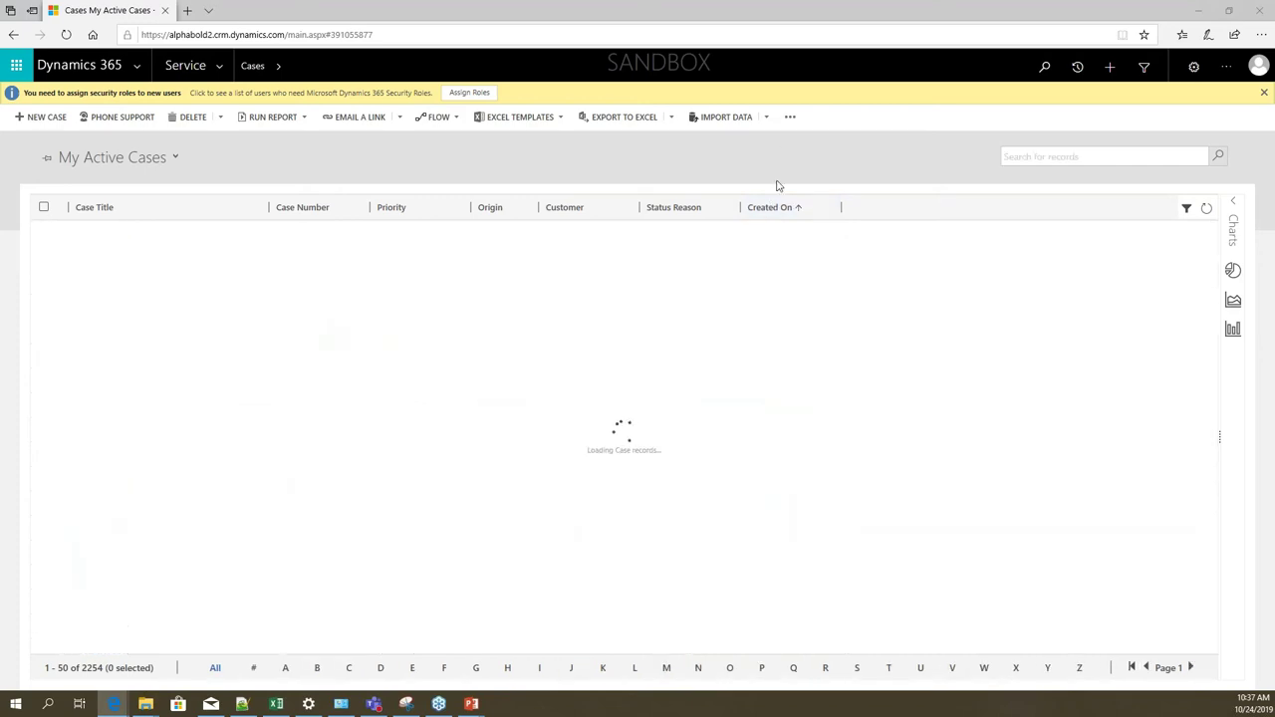
left_click(774, 210)
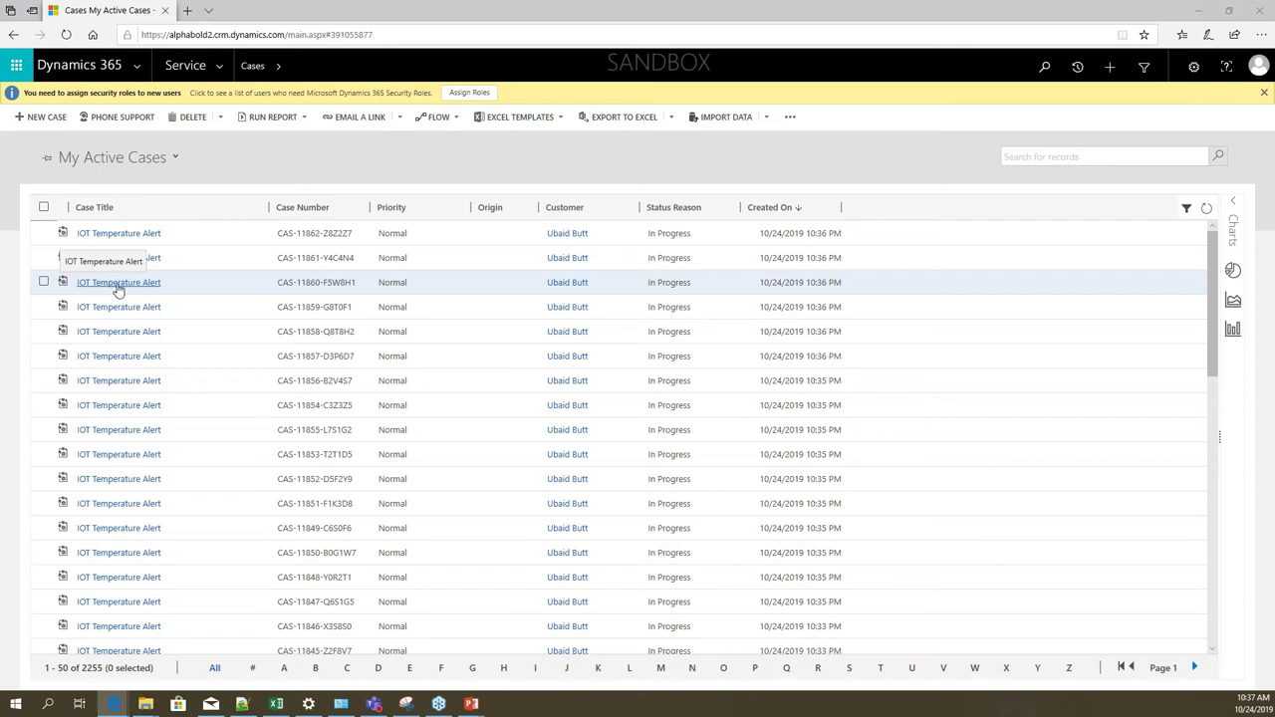
Step: Open the third IOT Temperature Alert case and scroll through its BoldConnect device details
left_click(118, 288)
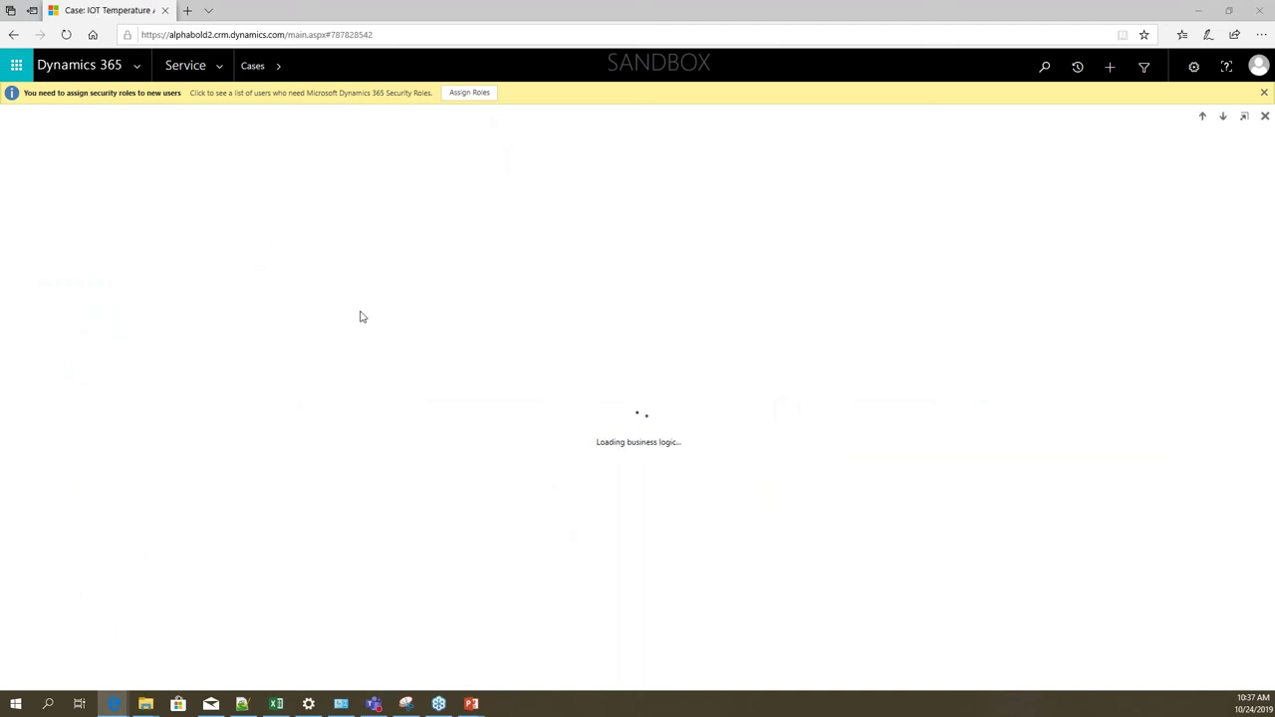
scroll(423, 374, "down", 1)
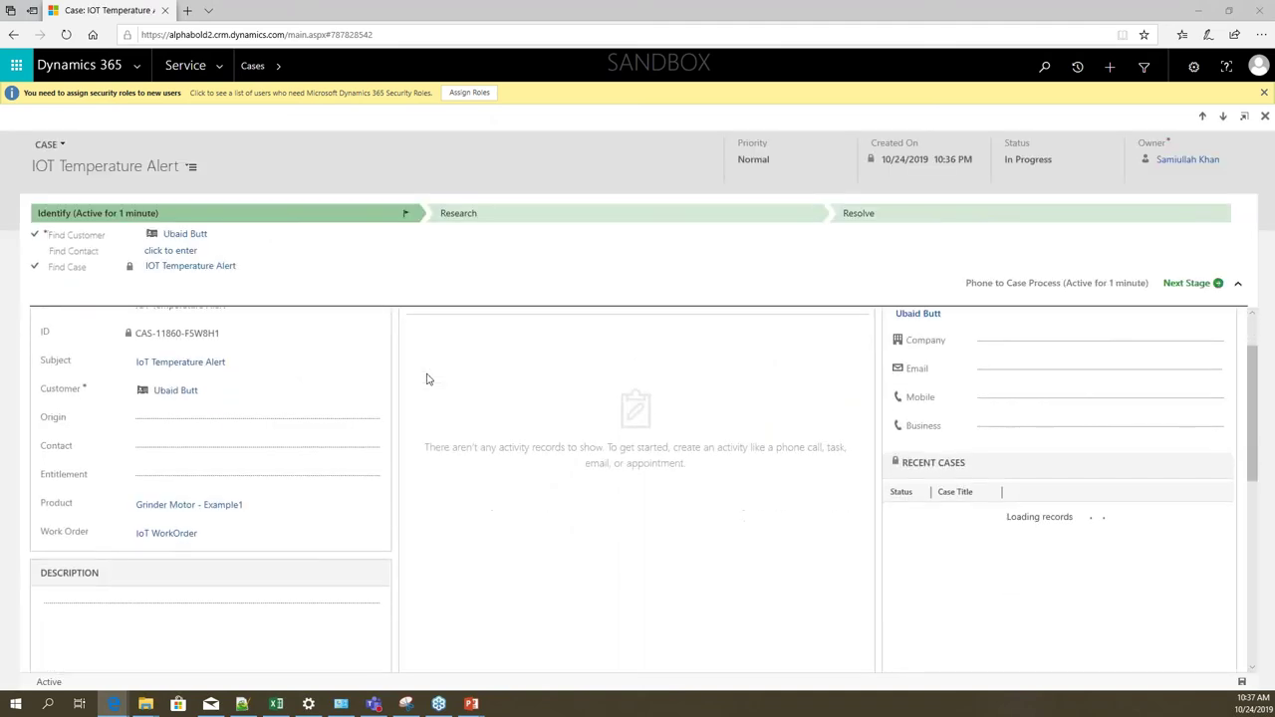
scroll(323, 420, "down", 2)
scroll(323, 420, "down", 3)
scroll(322, 421, "down", 1)
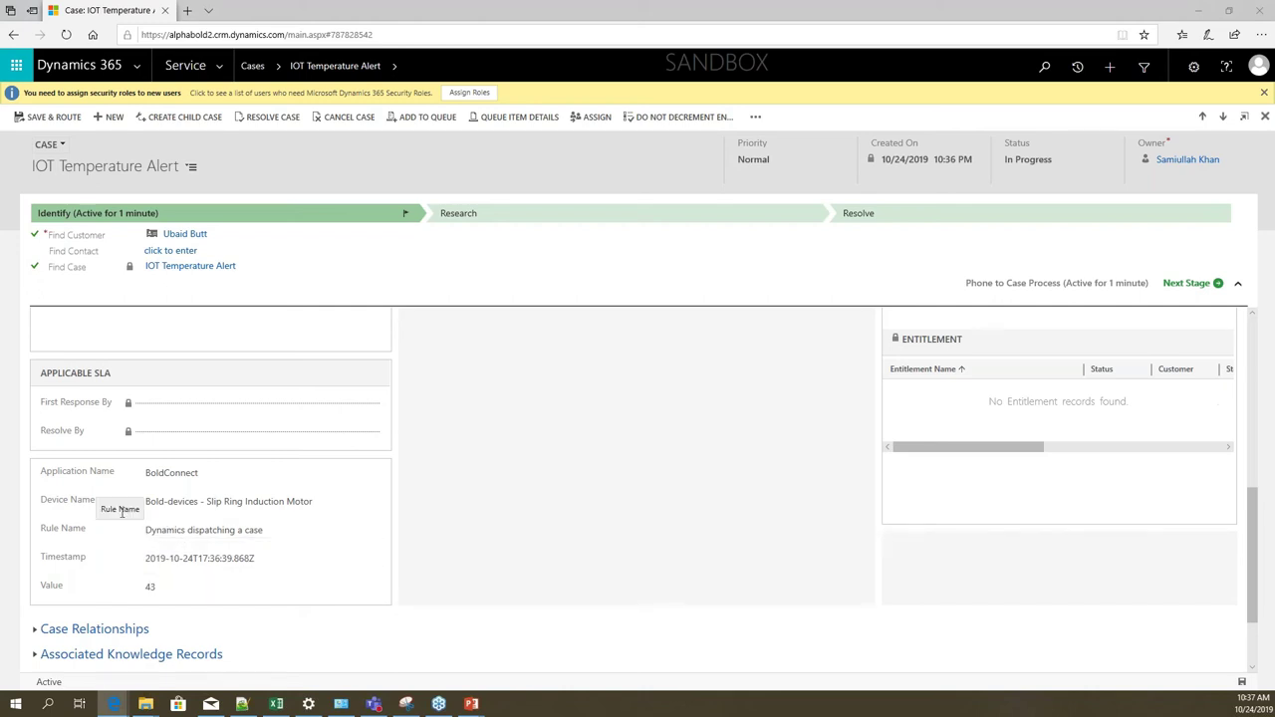
Step: Expand the case's Case Relationships section and review its contents
left_click(89, 634)
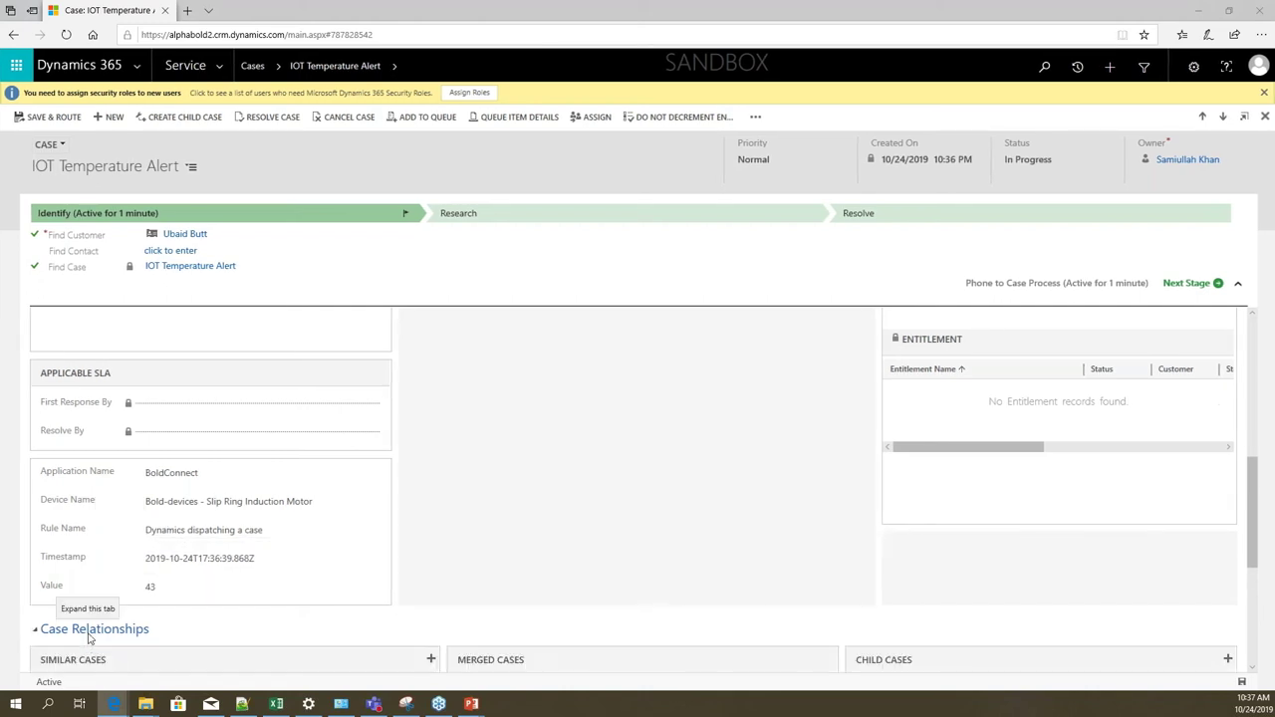
scroll(294, 515, "down", 5)
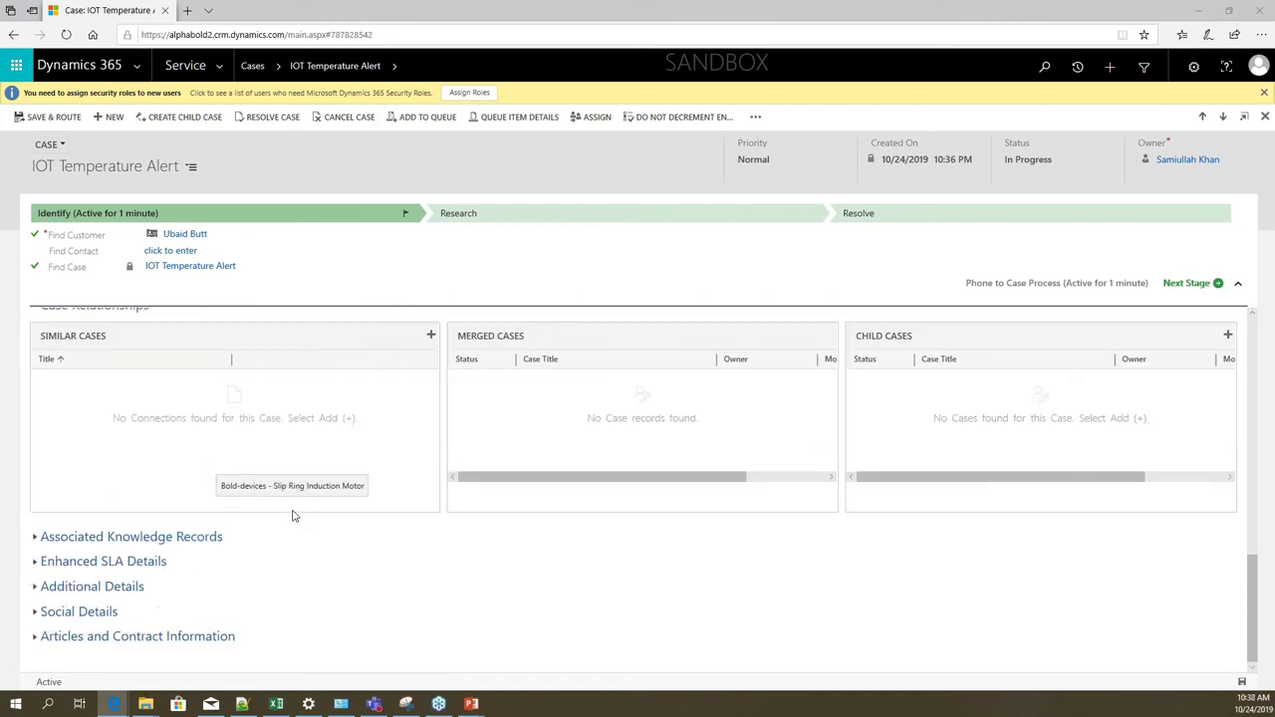
scroll(294, 516, "up", 3)
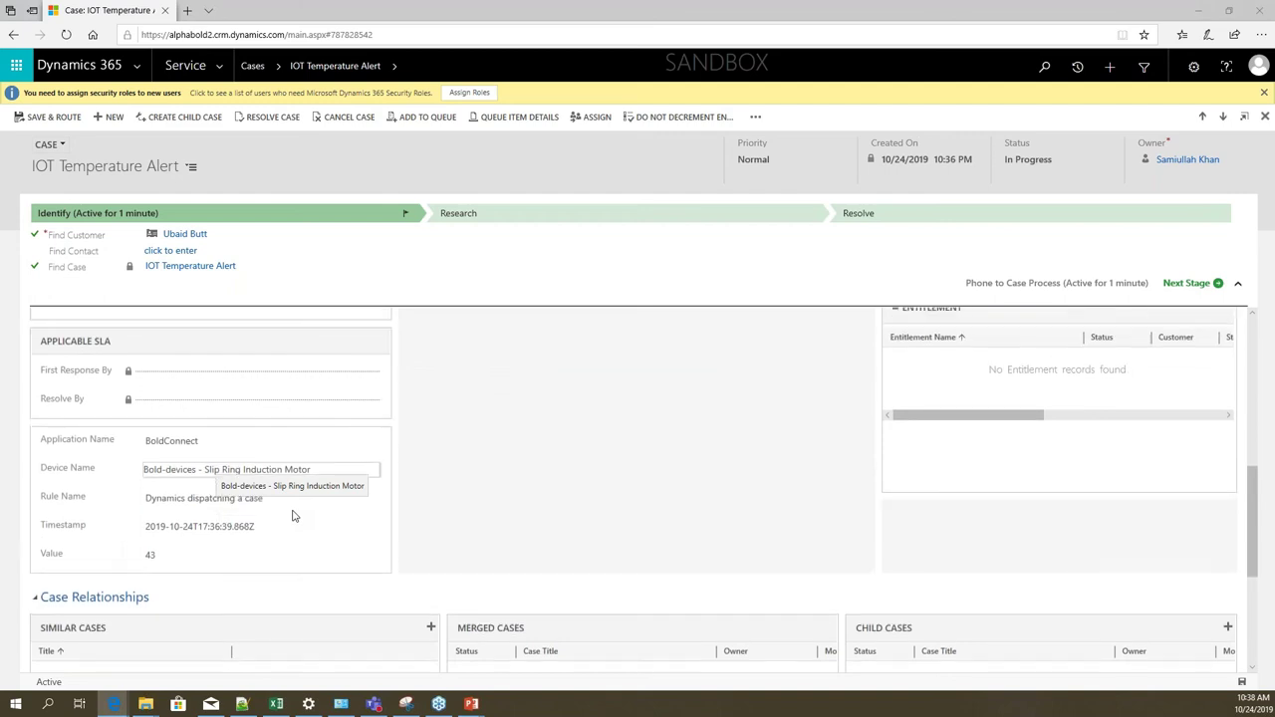
scroll(294, 516, "up", 5)
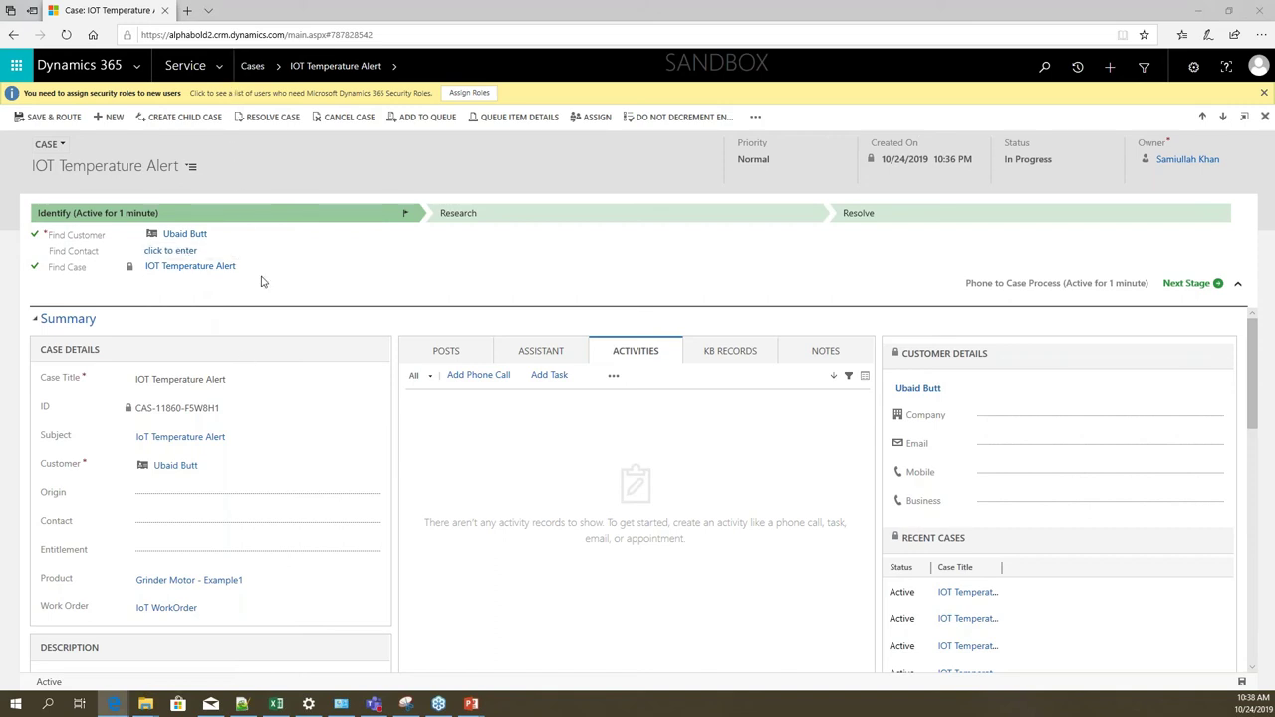
scroll(277, 397, "down", 2)
scroll(276, 397, "down", 5)
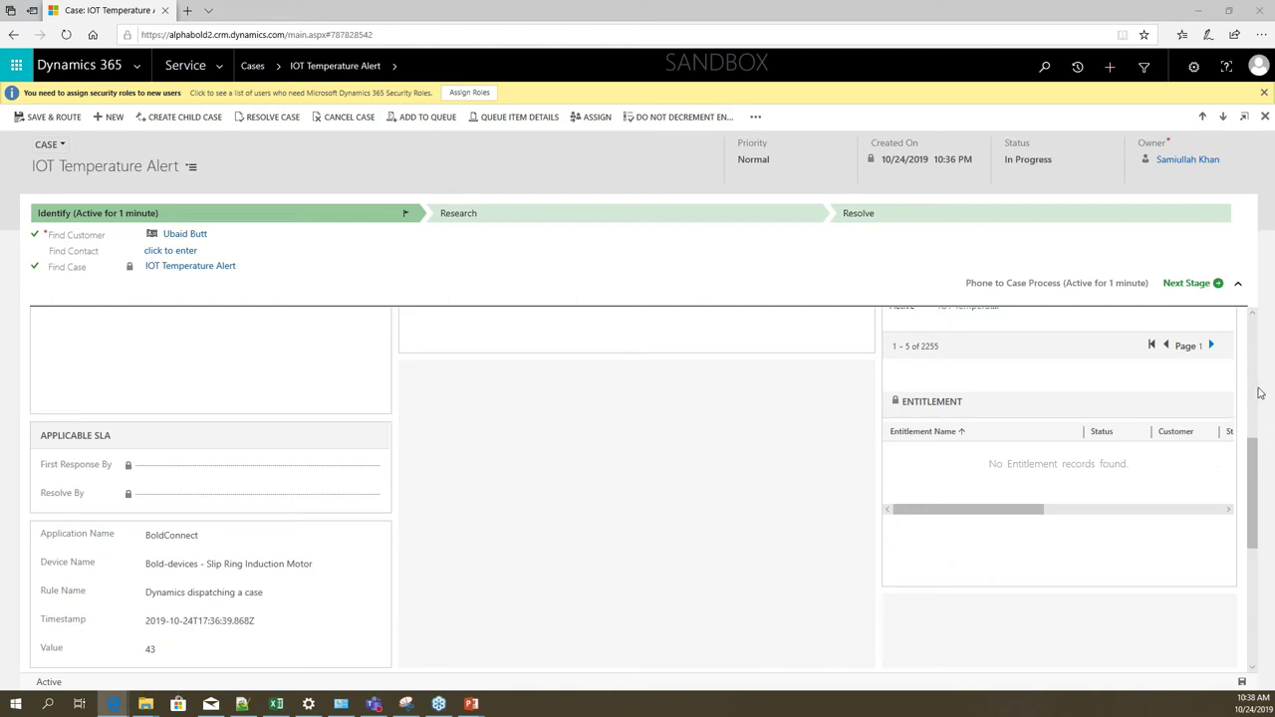
scroll(1252, 385, "up", 1)
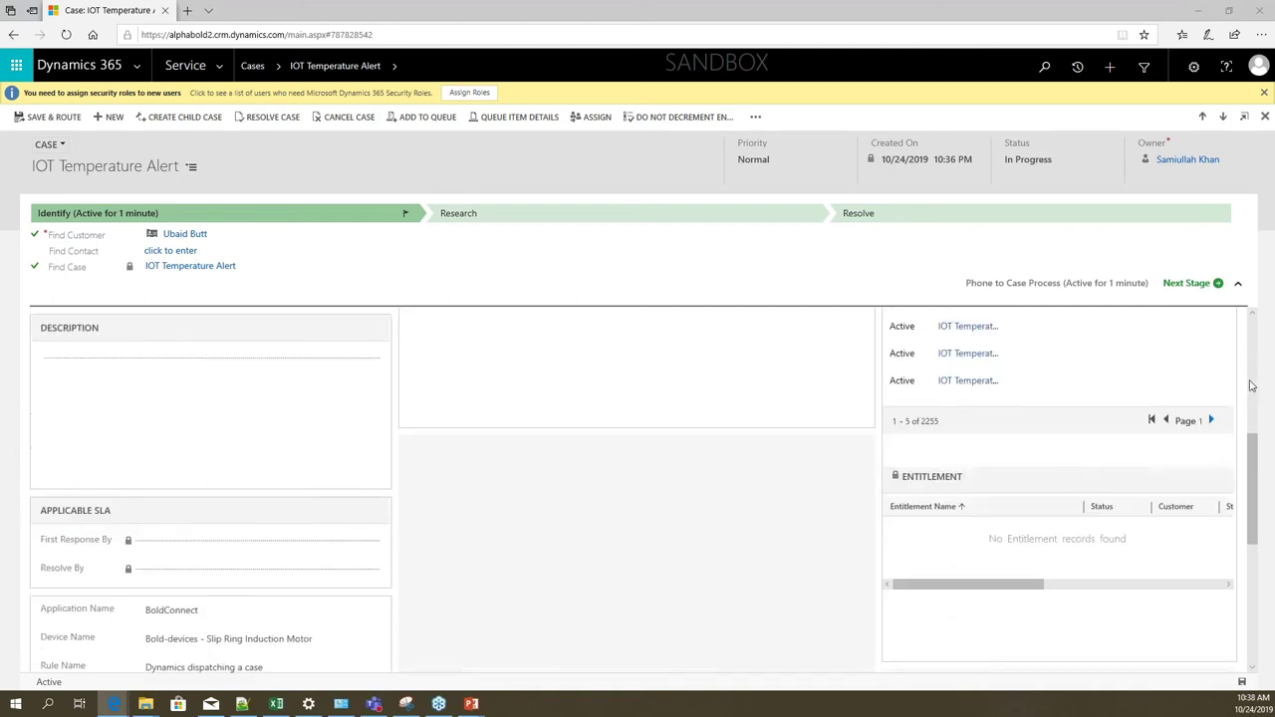
scroll(1252, 386, "up", 3)
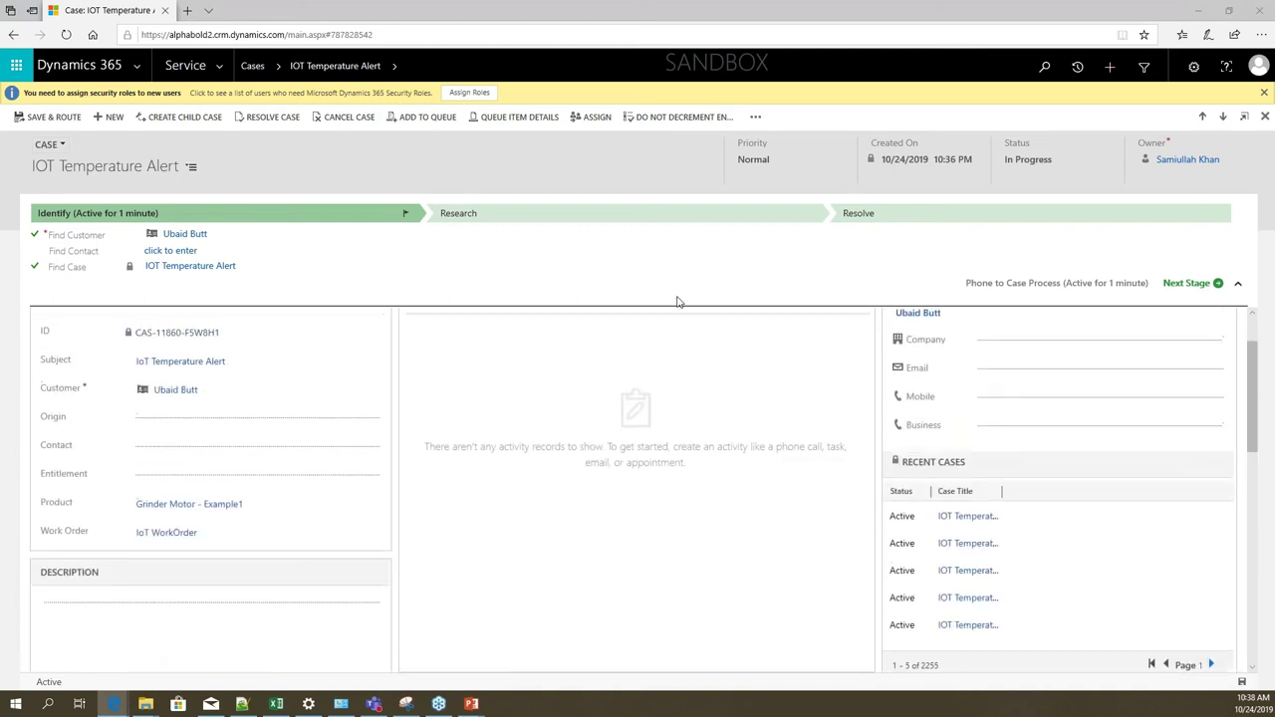
Step: Open the case's linked IoT WorkOrder, then detach the NetSuite Cases page into its own window
left_click(159, 533)
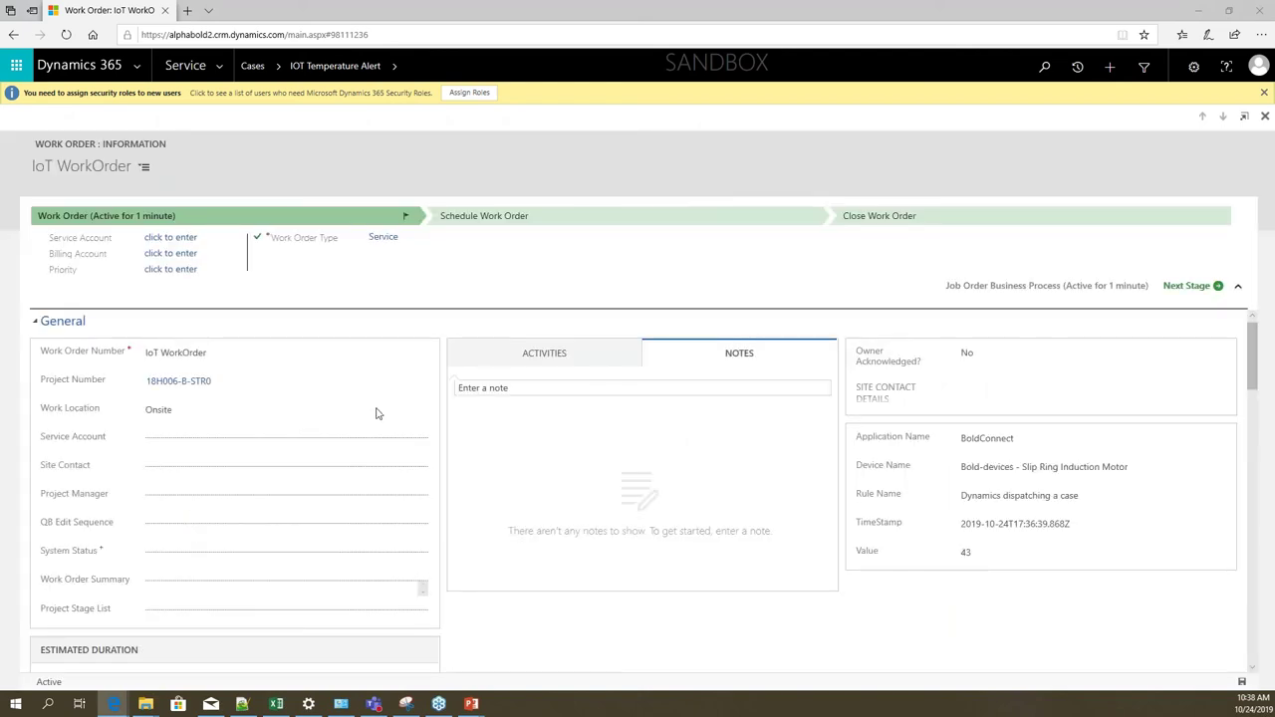
scroll(365, 497, "down", 1)
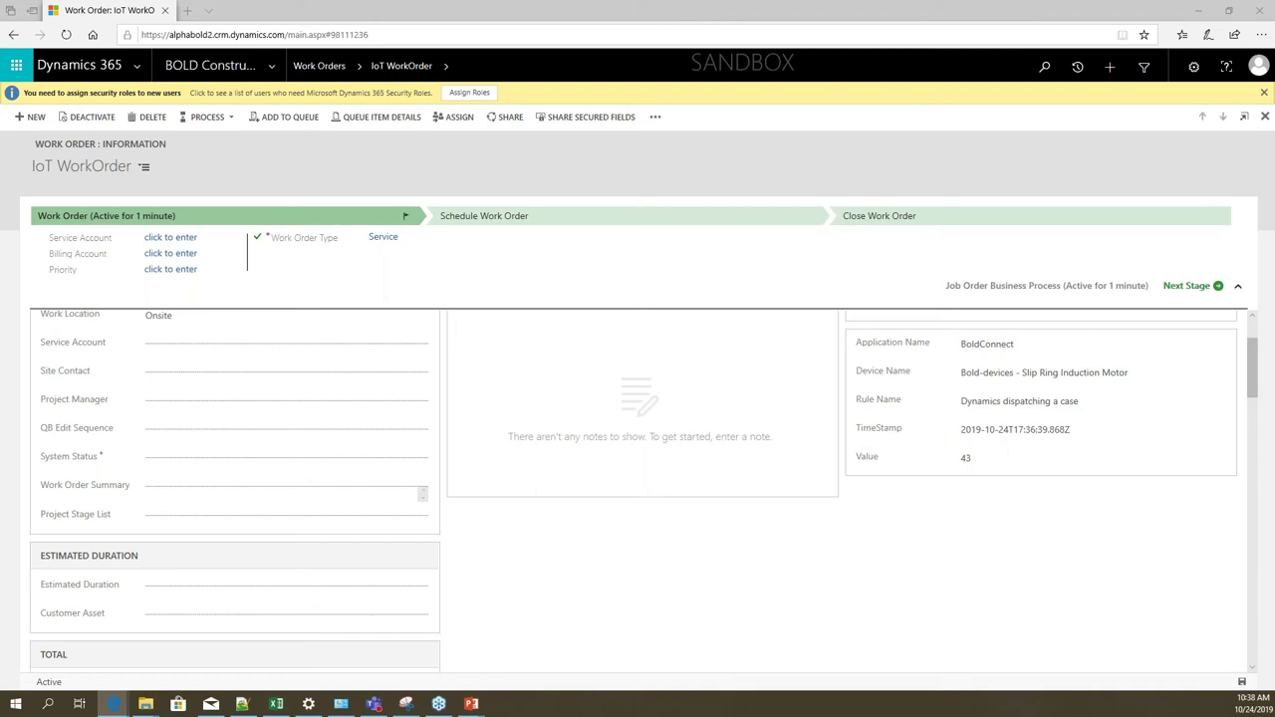
left_click_drag(60, 10, 279, 72)
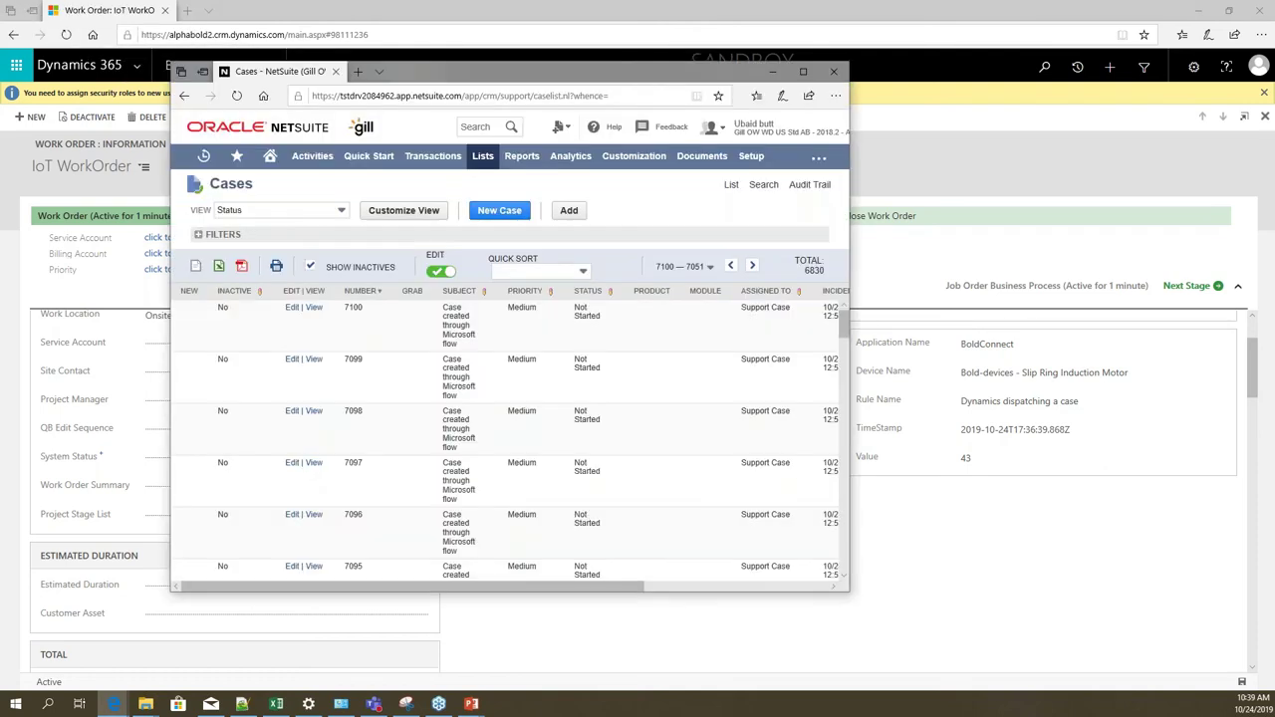
Step: Maximize the NetSuite window and open case 7099, the second Microsoft flow case
double_click(574, 72)
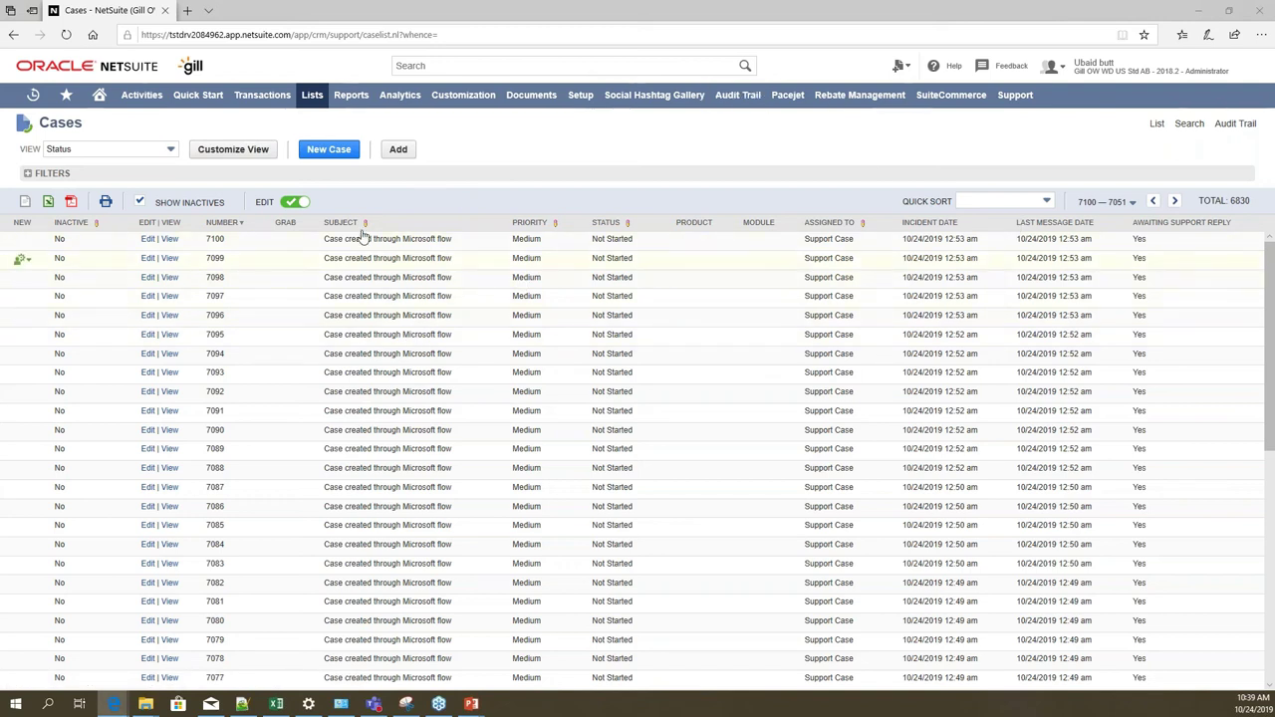
left_click(172, 263)
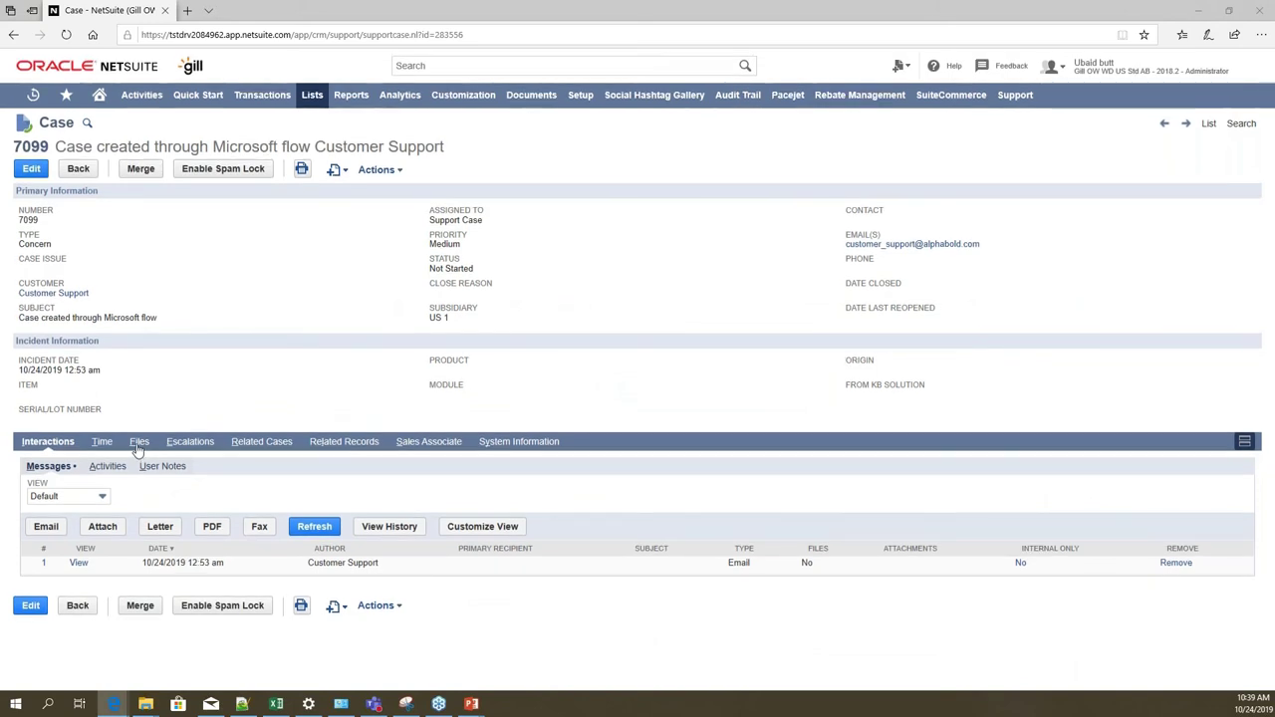
Step: Show case 7099's Files subtab, highlighting BoldConnect, its device, rule name and value 43.0
left_click(138, 443)
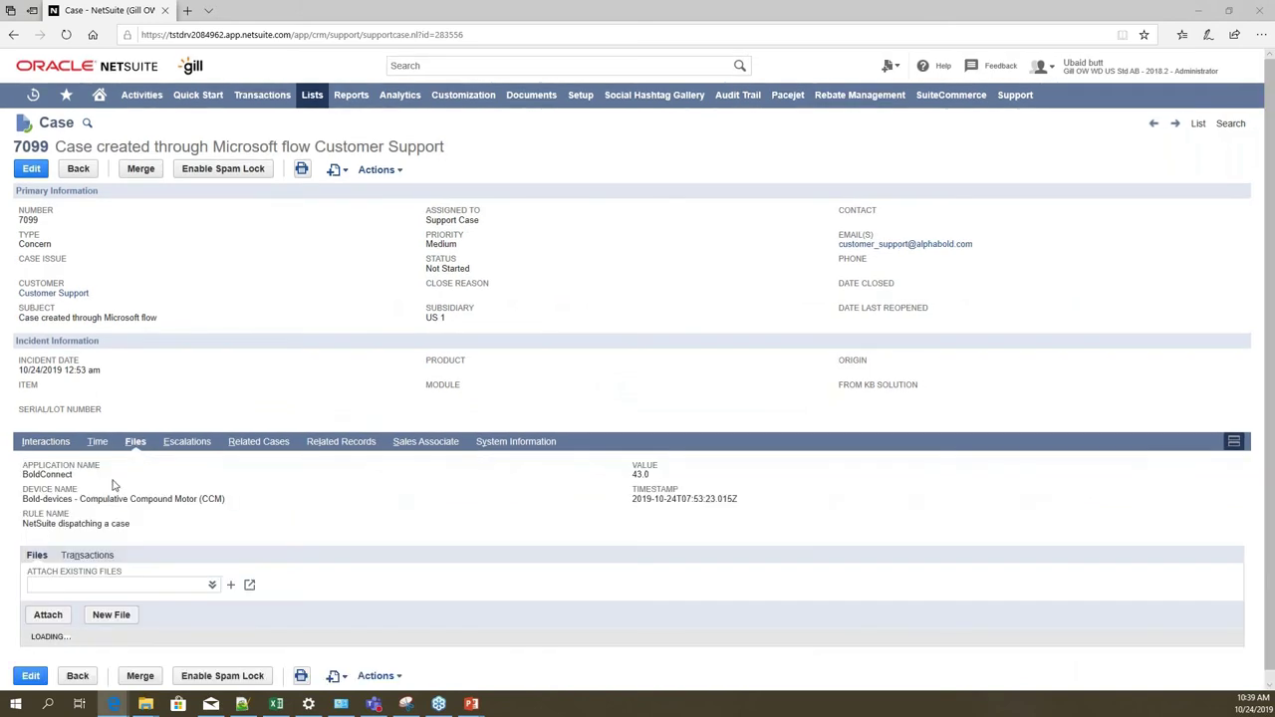
double_click(28, 474)
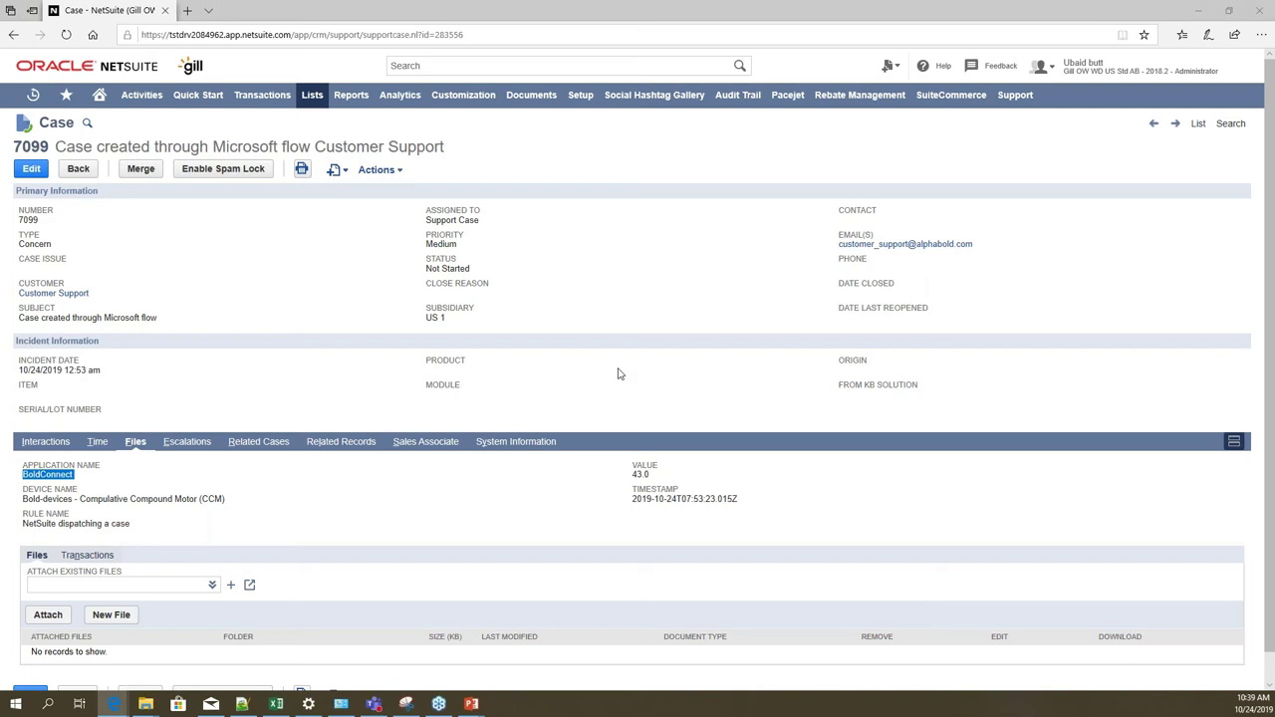
scroll(487, 399, "down", 1)
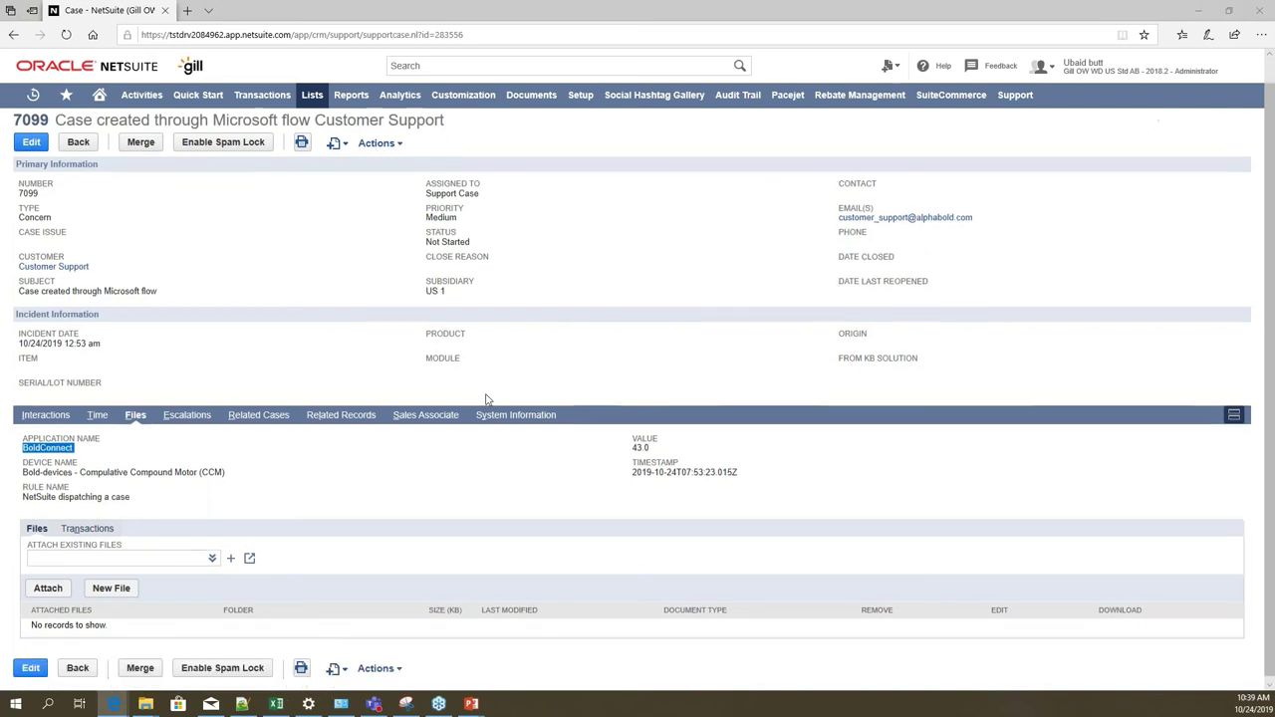
scroll(487, 399, "up", 1)
scroll(487, 400, "up", 1)
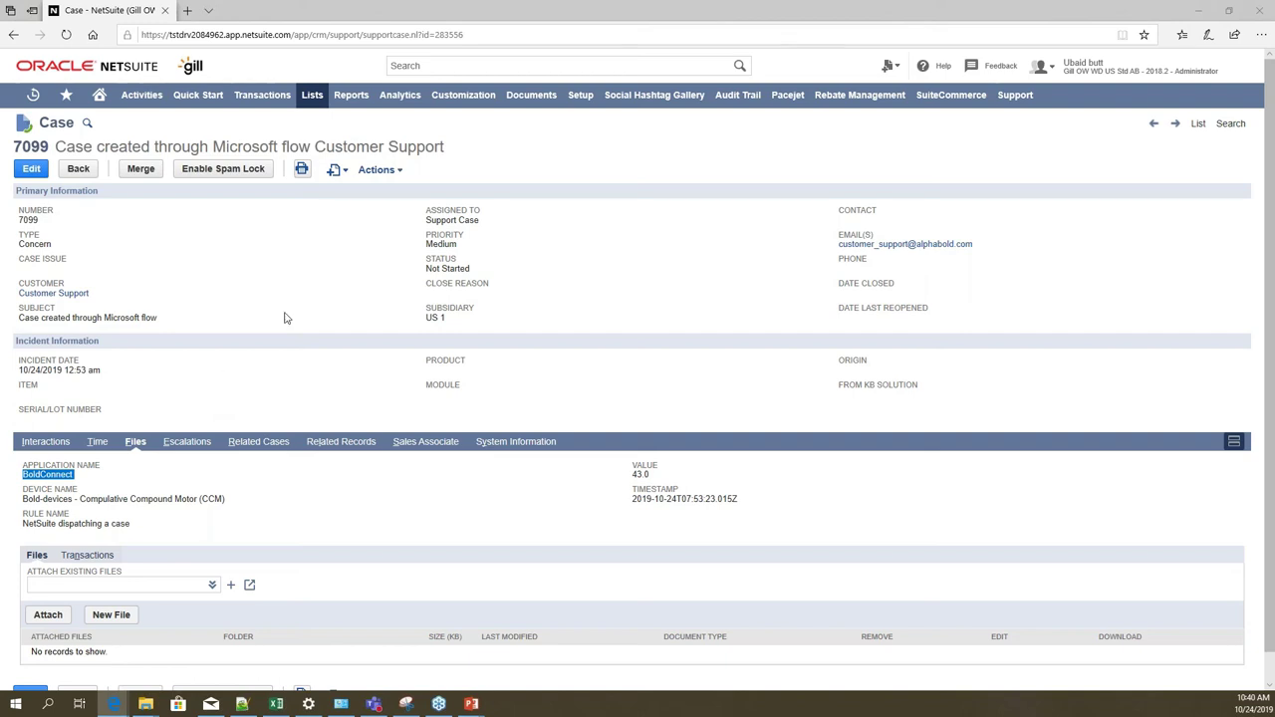
scroll(277, 408, "down", 1)
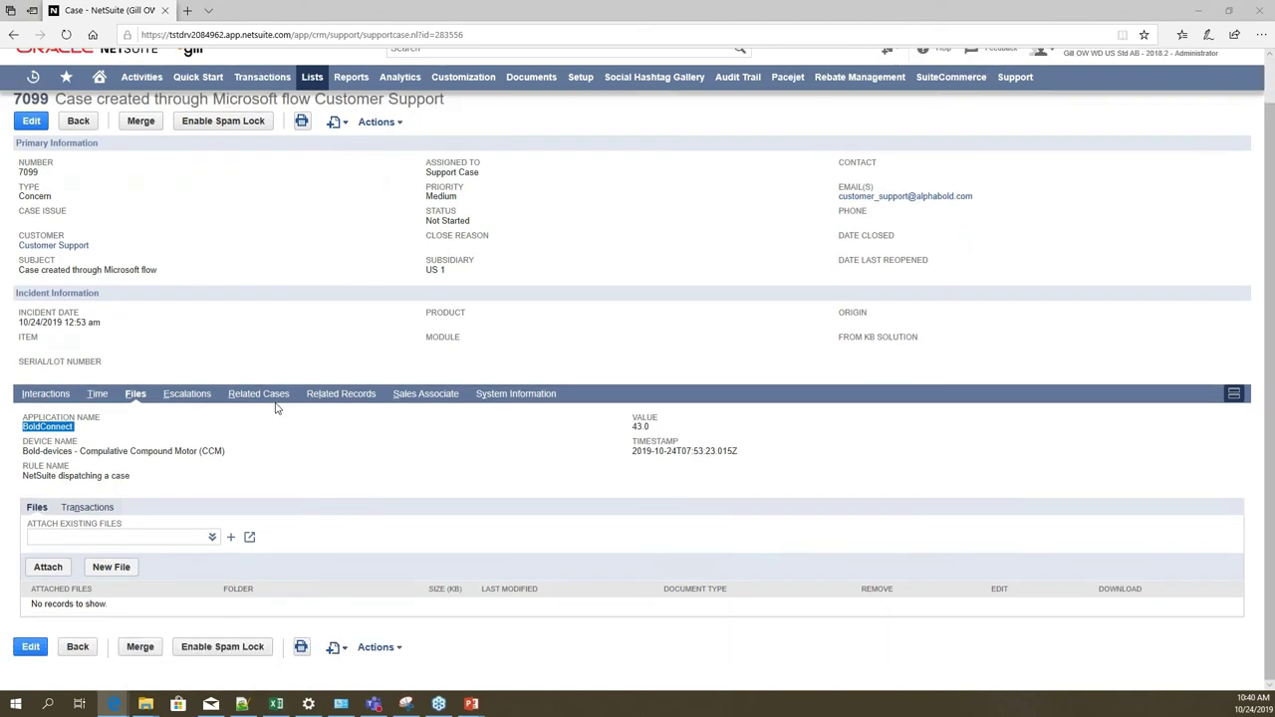
scroll(277, 409, "down", 1)
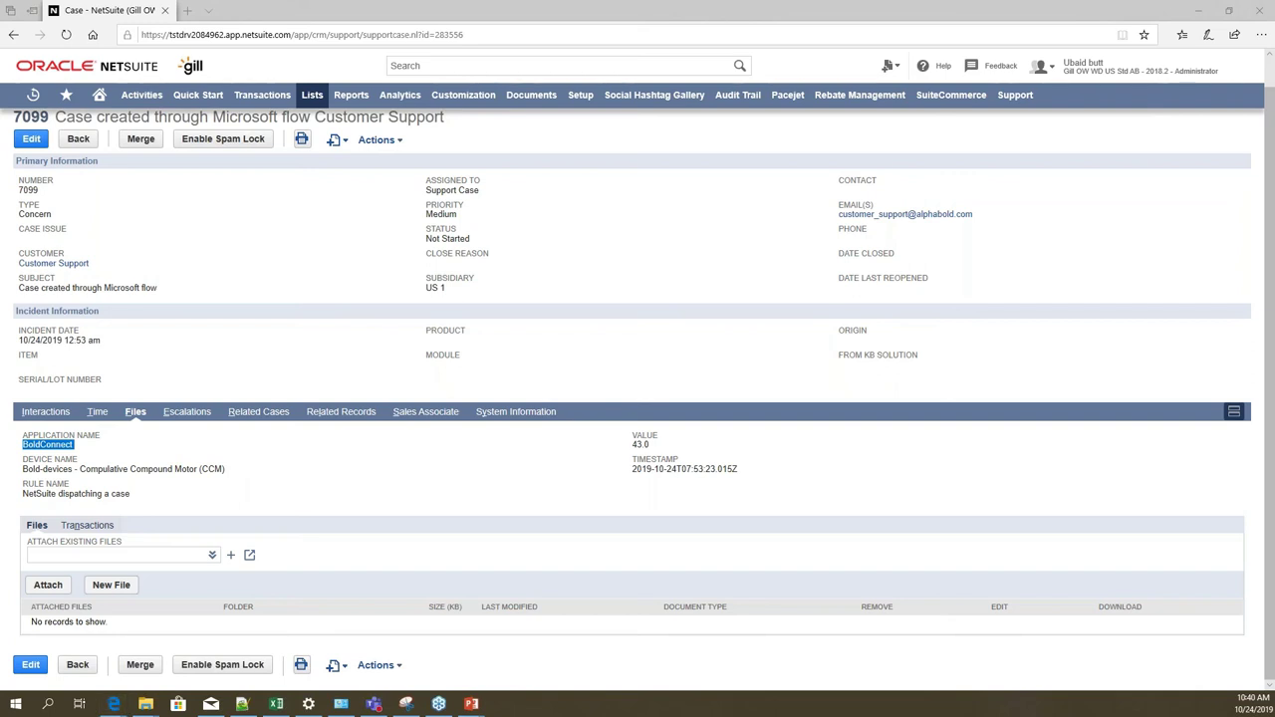
Step: Return to the BOLDConnect - V2 deck in PowerPoint, exit the spelling check, and advance a slide
key("alt+Tab")
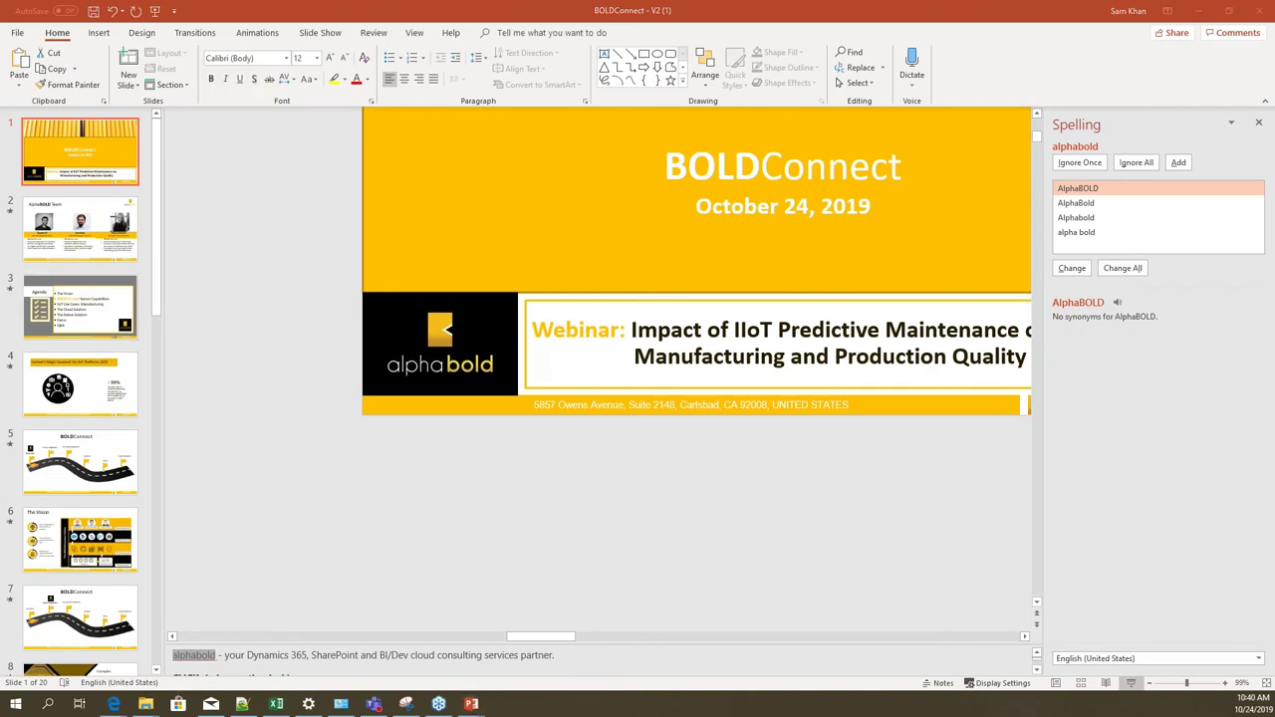
key("alt+Tab")
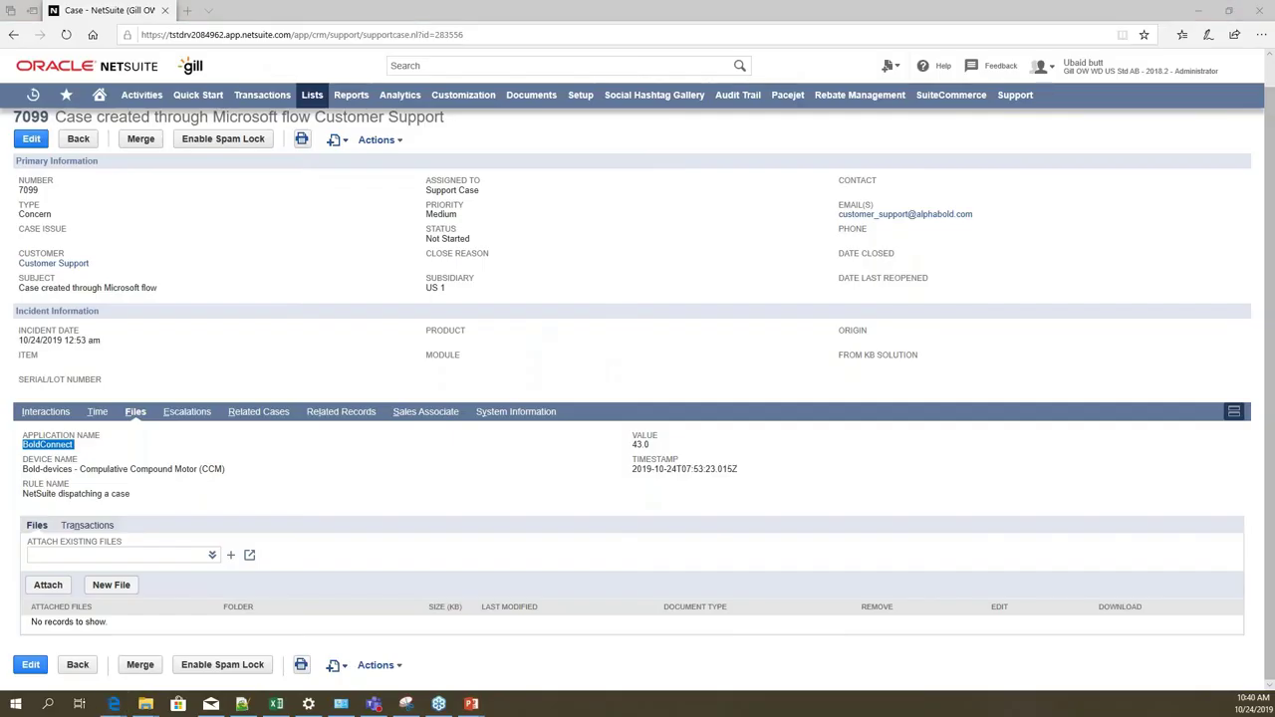
key("alt+Tab")
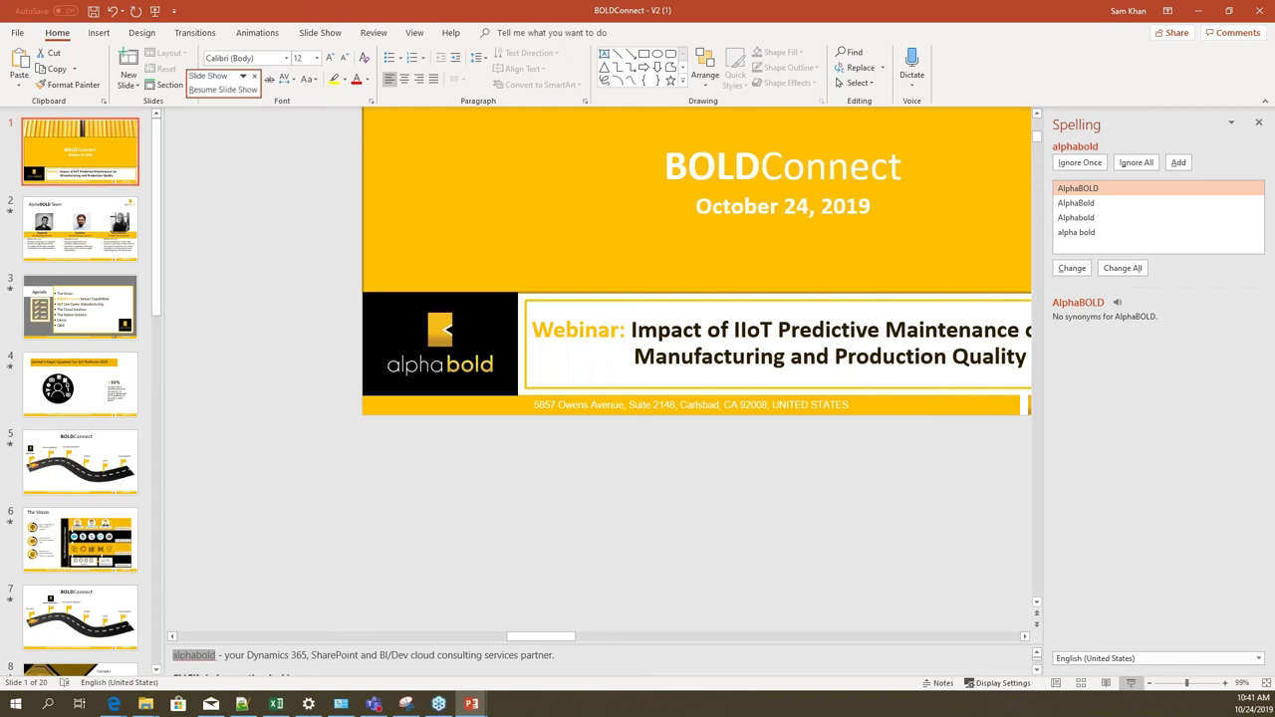
key("Escape")
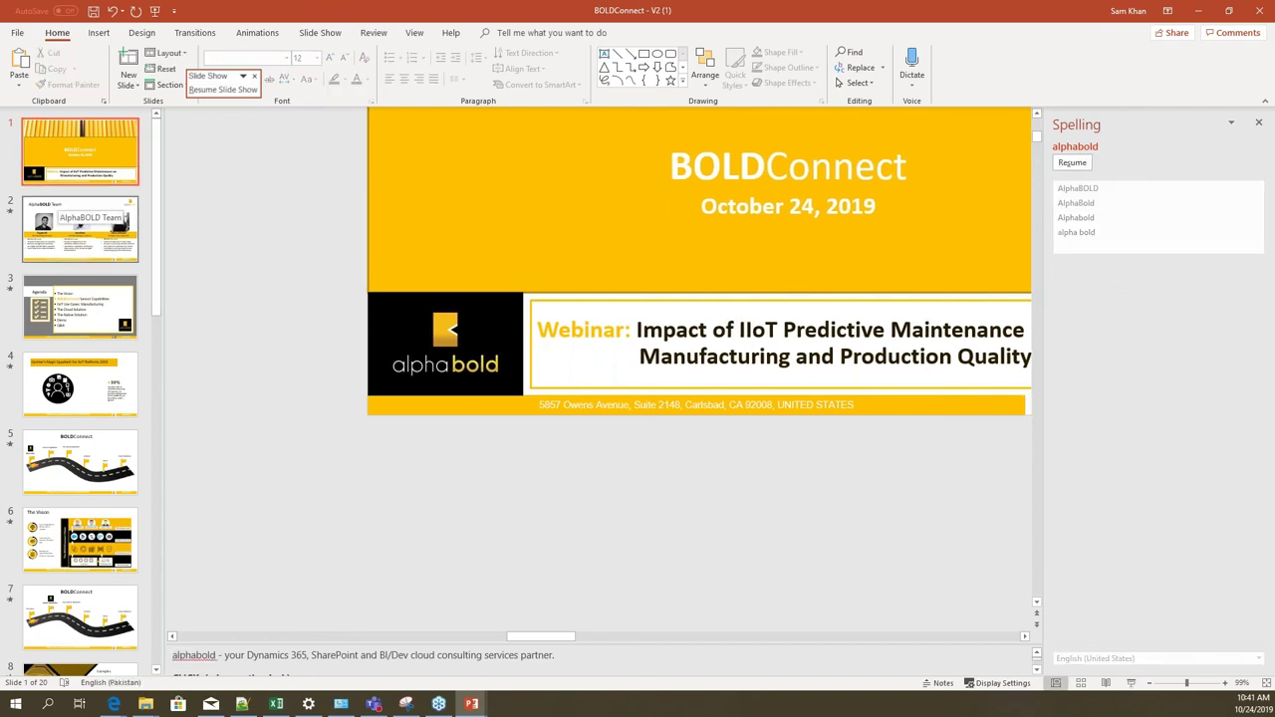
key("Down")
key("Down")
key("Down")
key("Down")
key("Down")
key("Down")
key("Down")
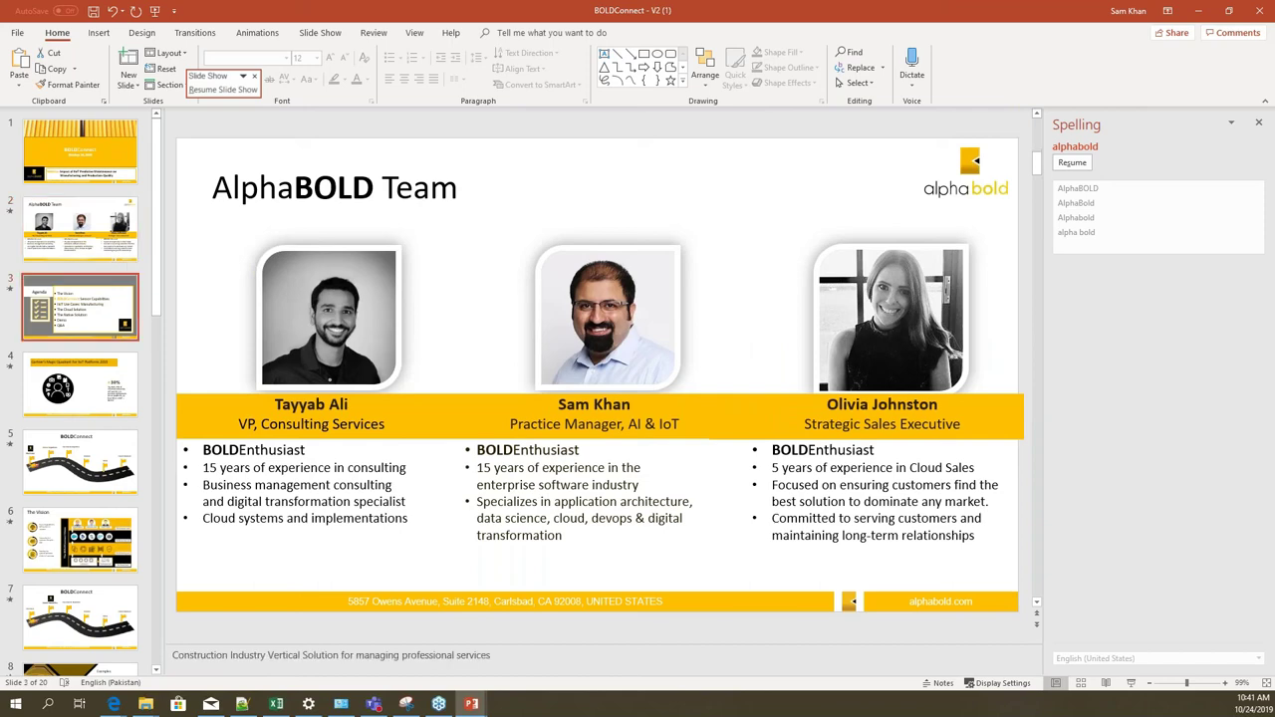